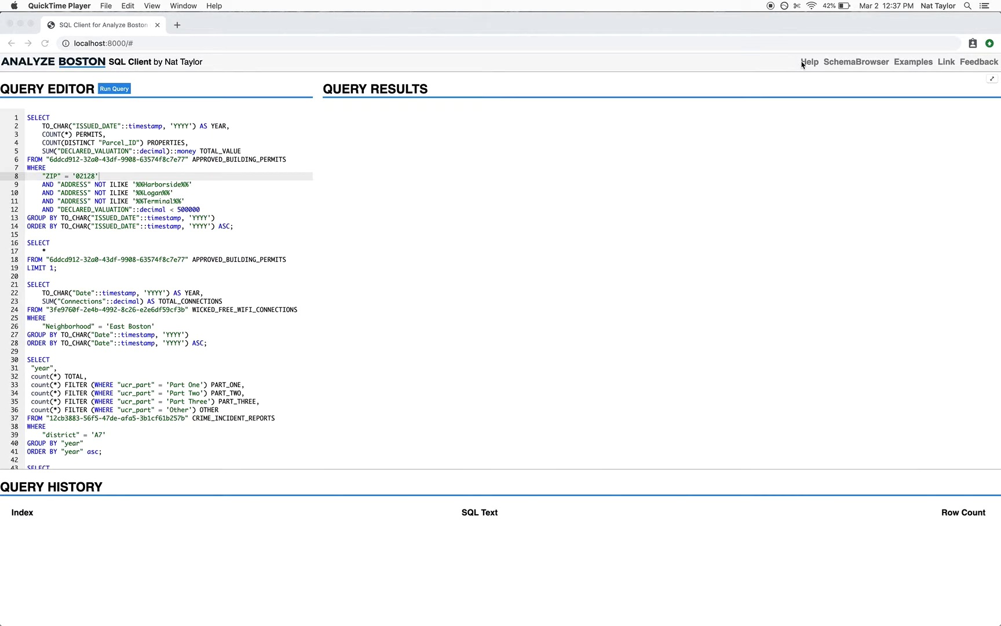
Open the help page and follow its link to the data.boston.gov open data portal
click(808, 64)
click(808, 64)
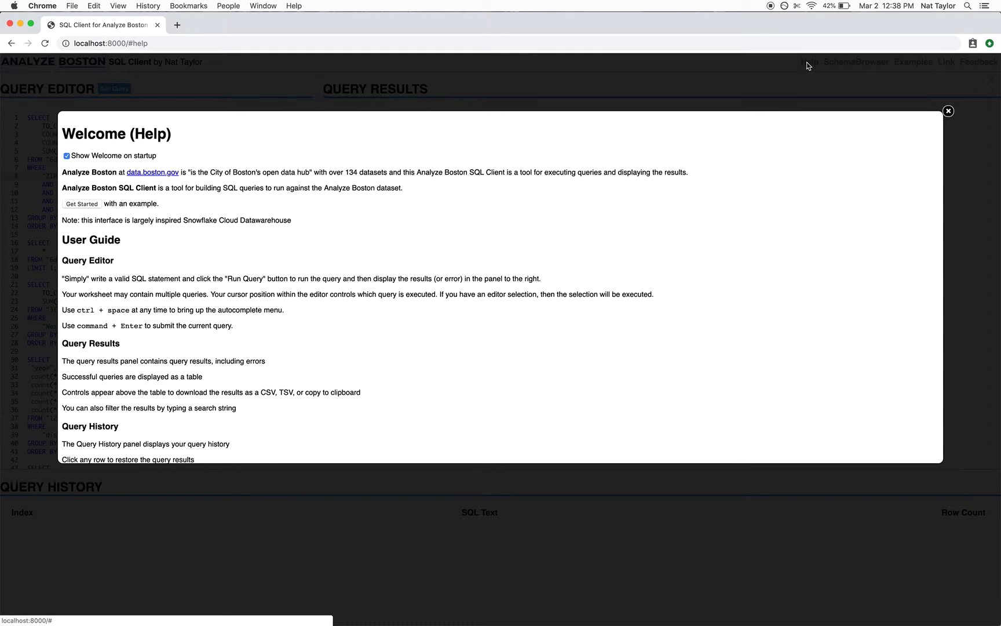
click(153, 173)
click(219, 27)
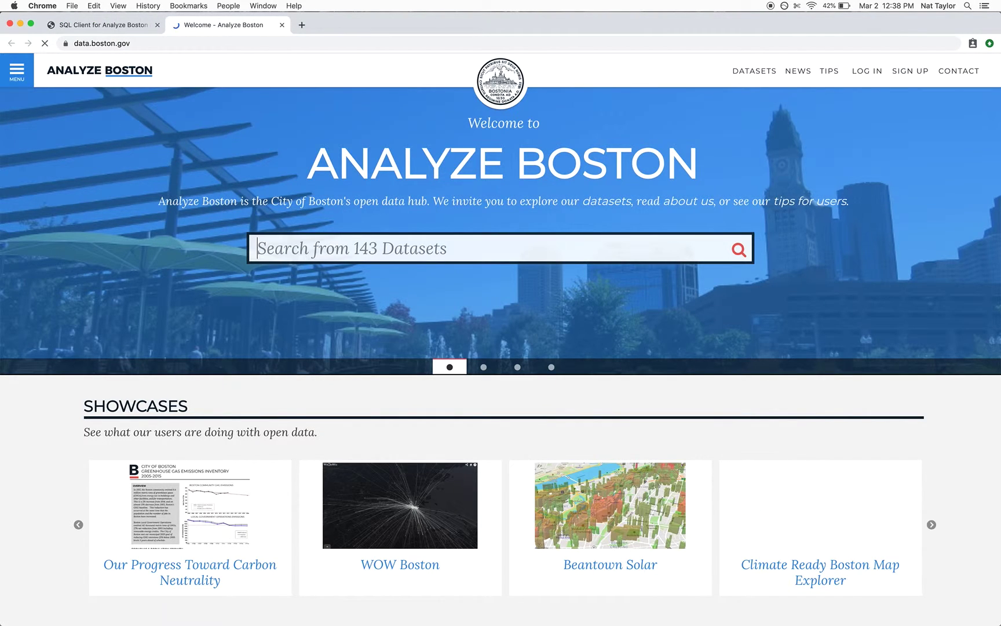
Search the portal's datasets for "approved" and open the preview of Approved building permits
text(approved)
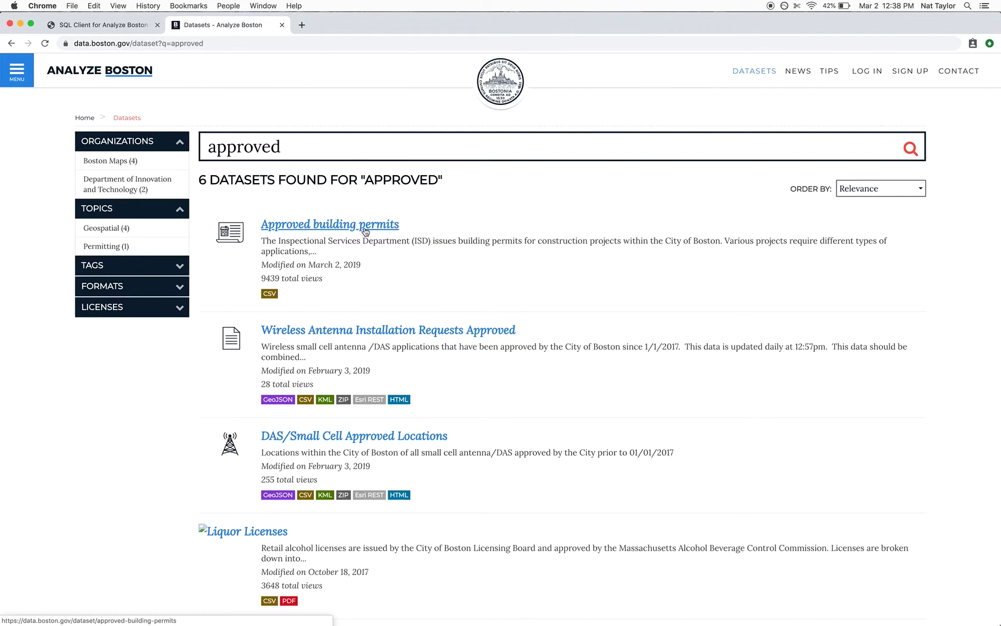
click(363, 228)
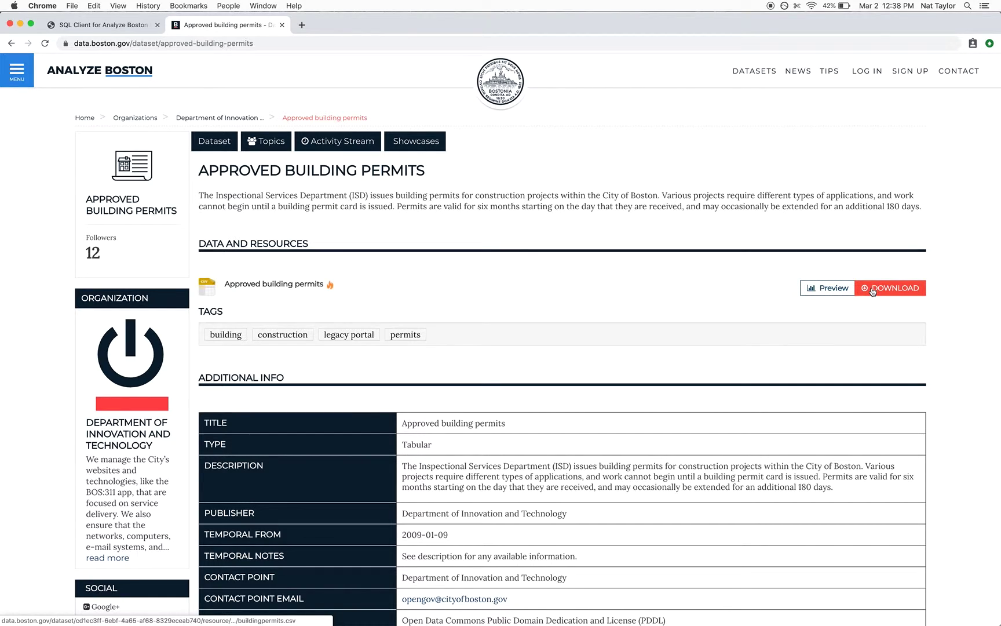
scroll(831, 409, down, 5)
scroll(845, 336, up, 5)
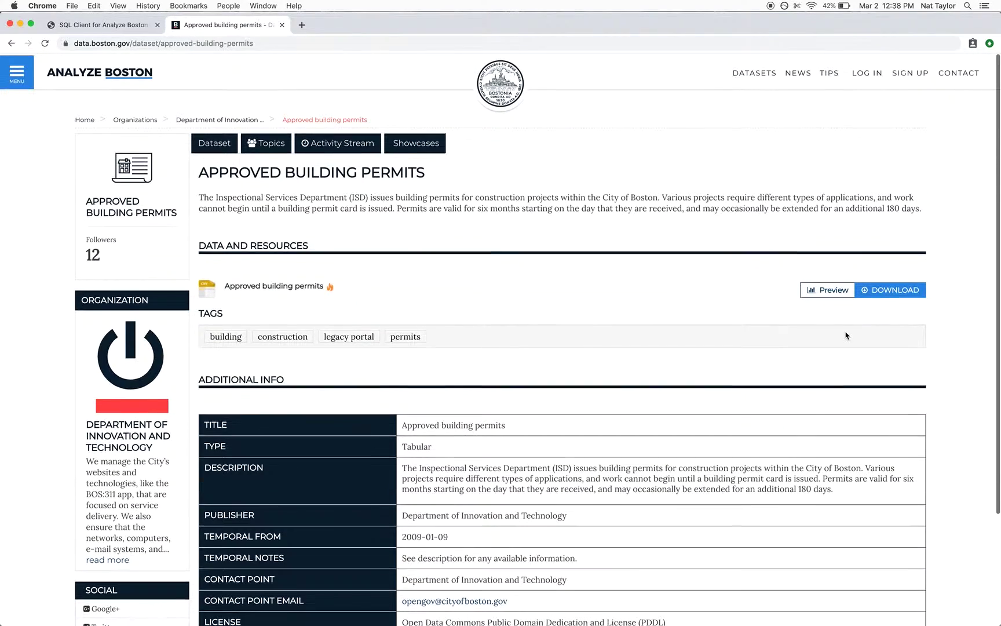
click(823, 289)
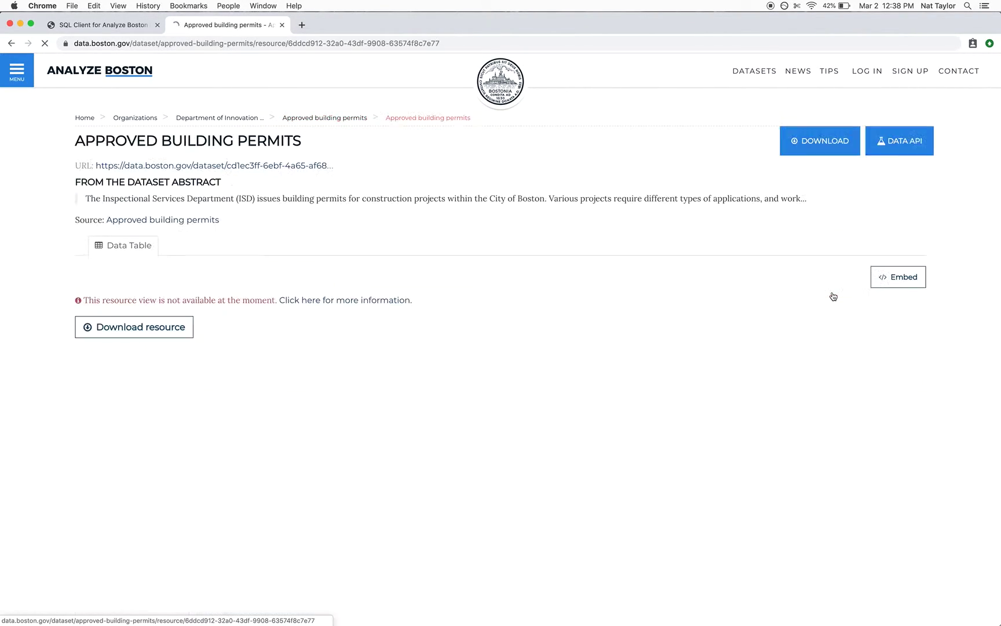
Examine the records in the Approved building permits data table and close the portal page
scroll(625, 324, down, 2)
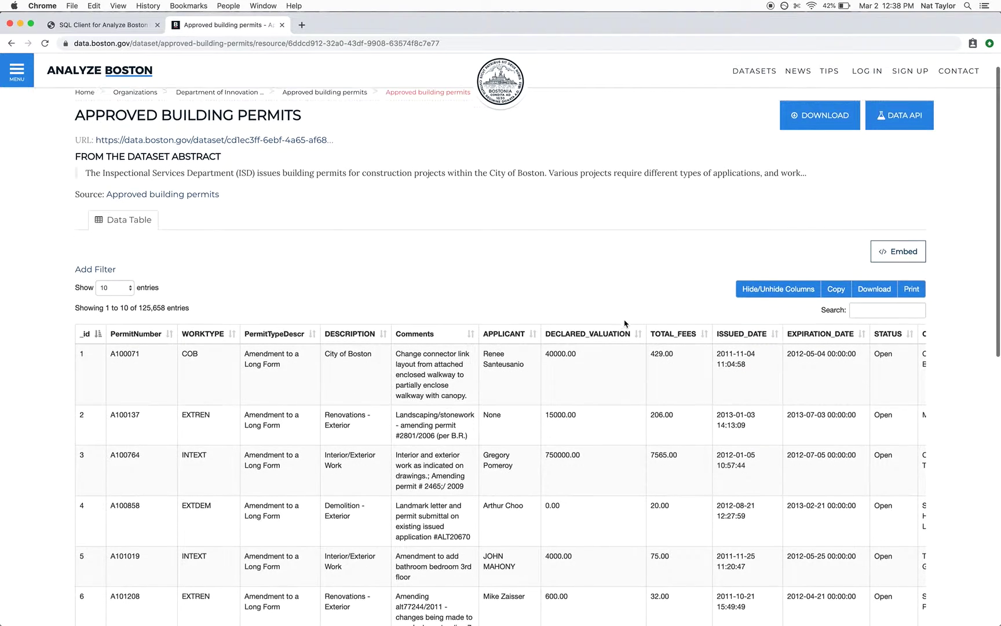
scroll(624, 324, down, 5)
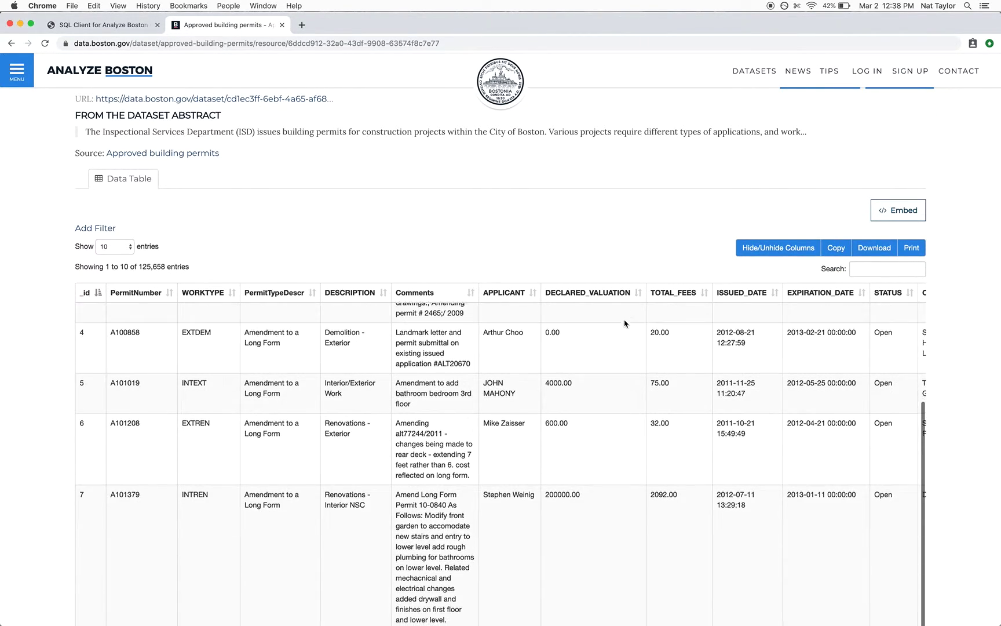
scroll(625, 324, down, 5)
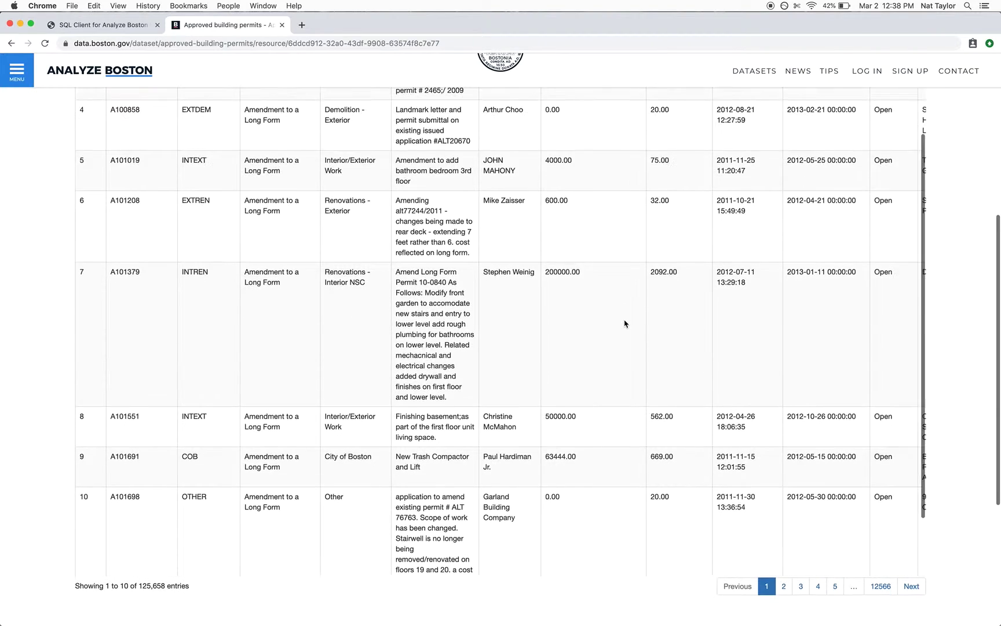
scroll(624, 323, up, 10)
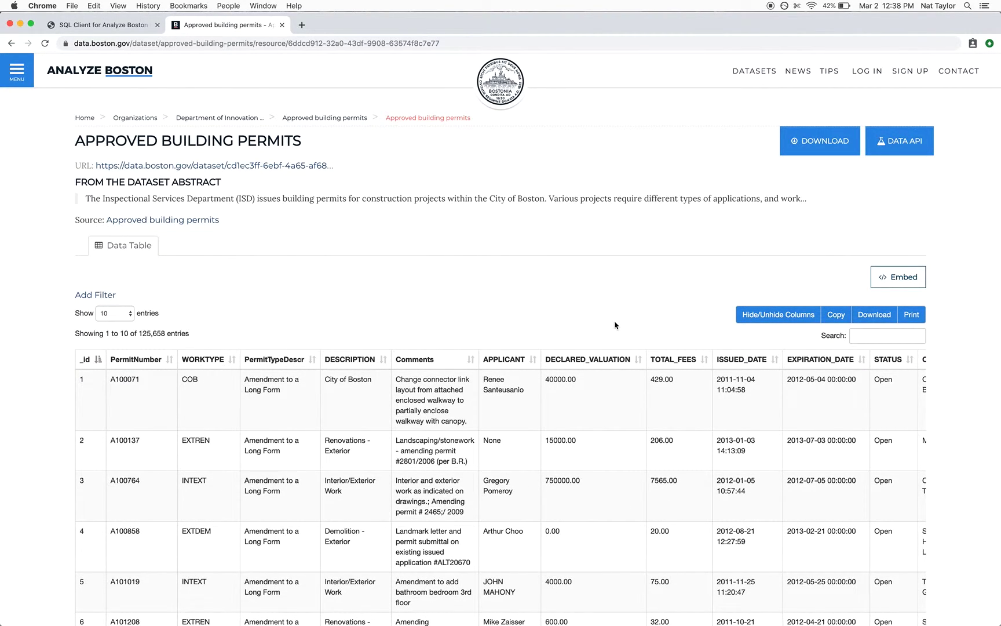
scroll(603, 463, down, 10)
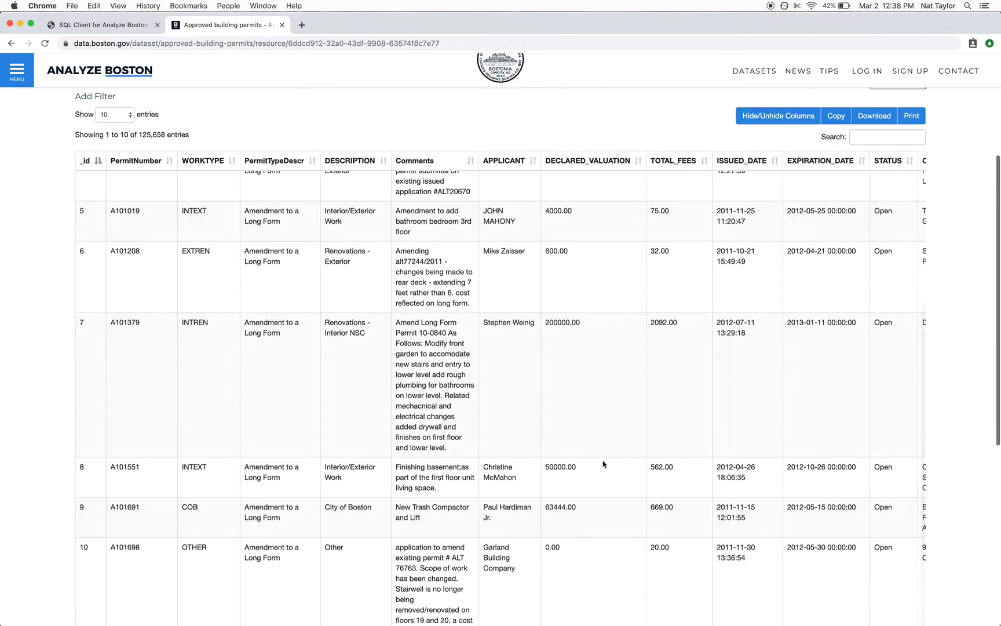
scroll(603, 463, up, 10)
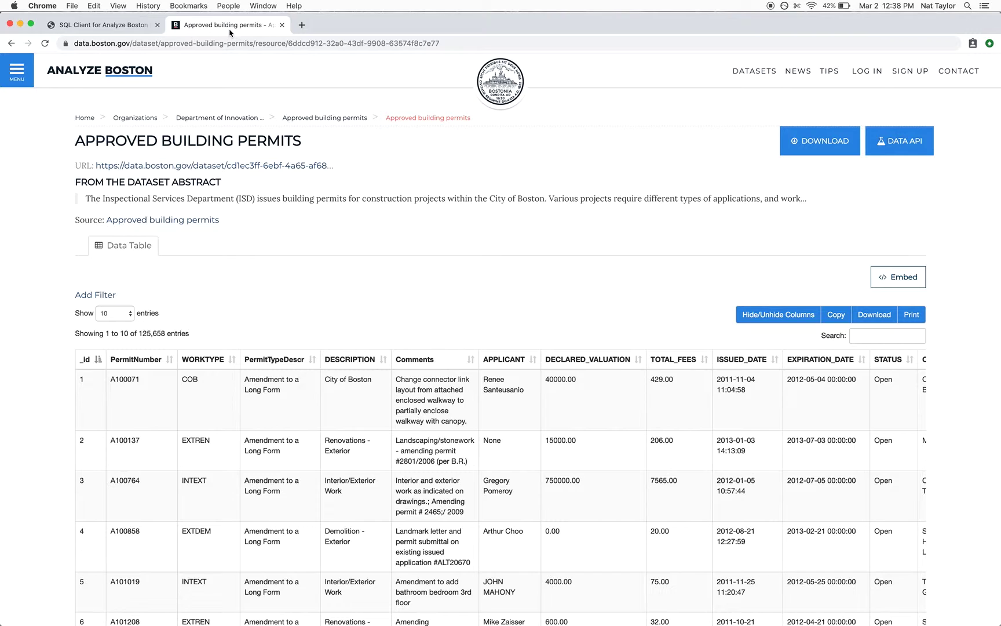
key(super+w)
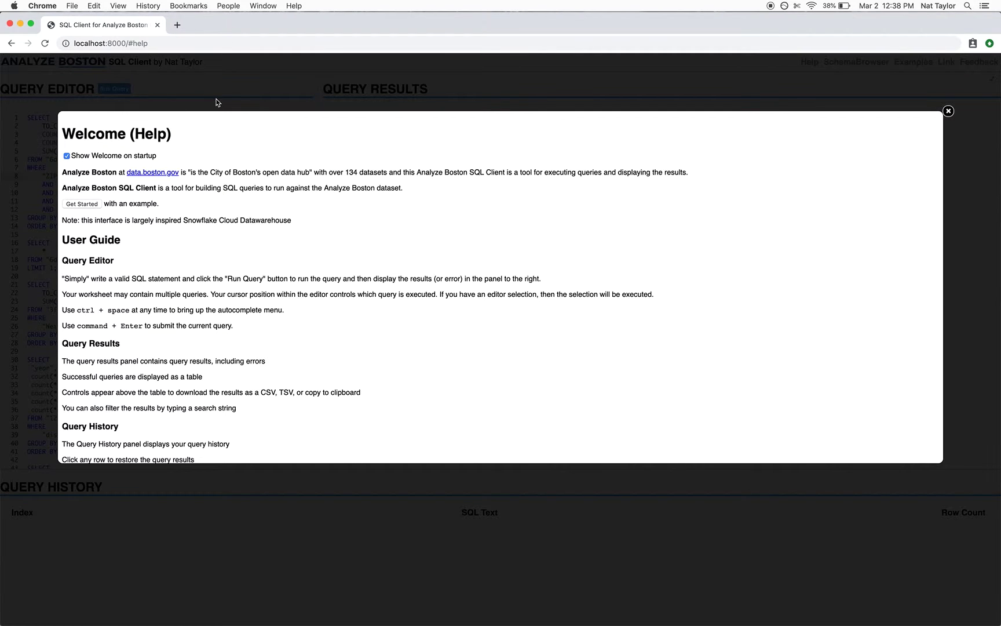
Close the help page, run the yearly building permits query for ZIP 02128 and review its 2010 to 2018 rows
click(216, 102)
click(166, 138)
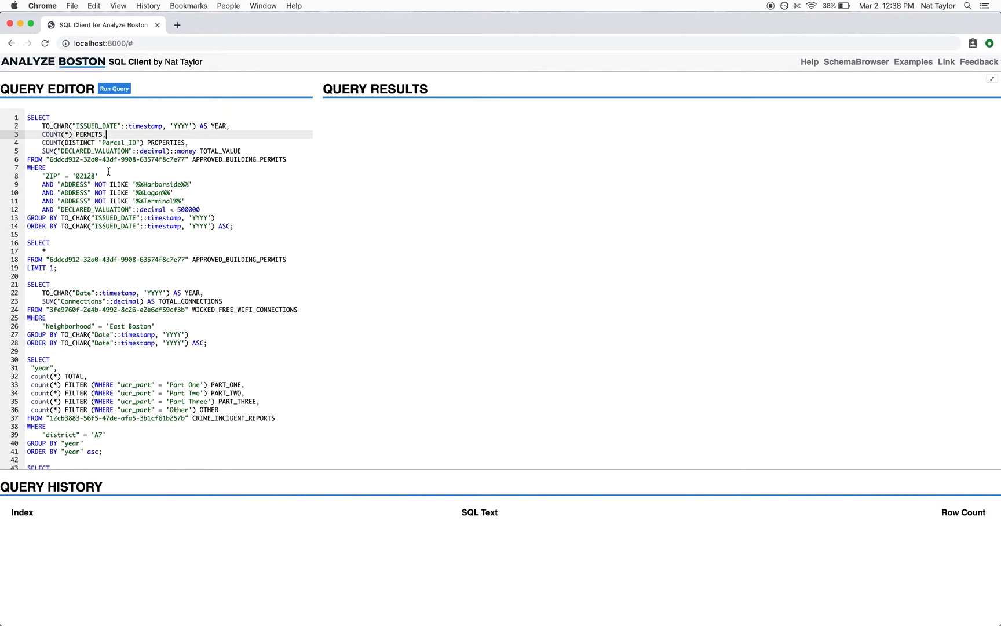
click(126, 151)
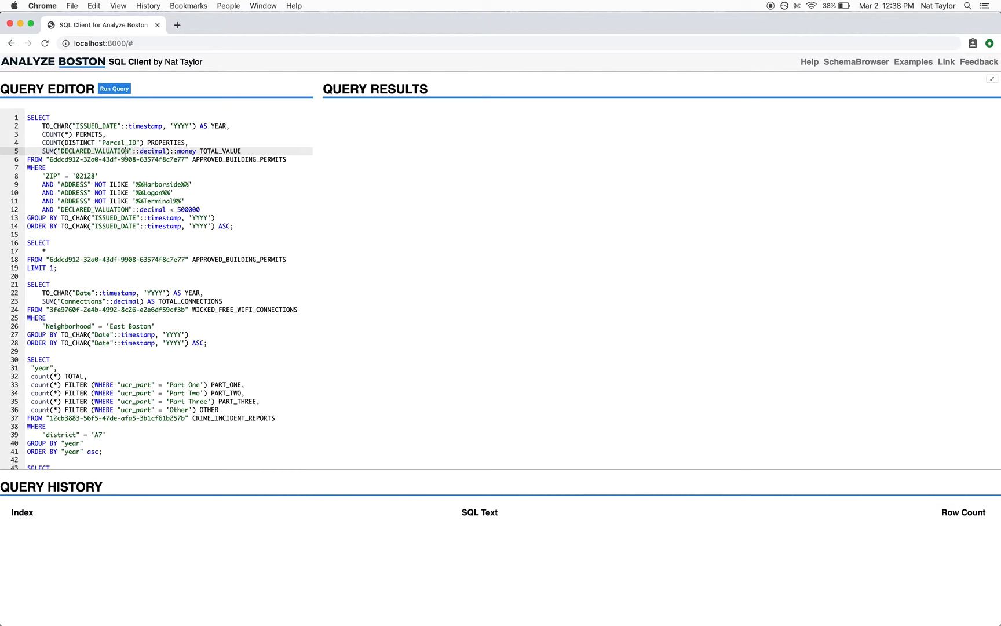
key(super+Return)
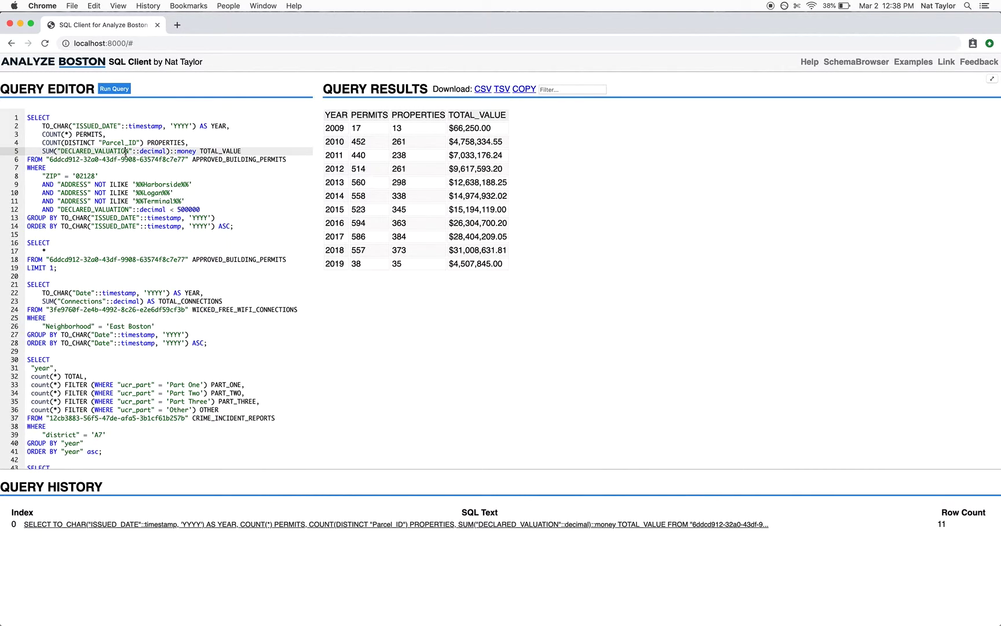
drag(327, 141, 507, 250)
click(506, 251)
click(243, 193)
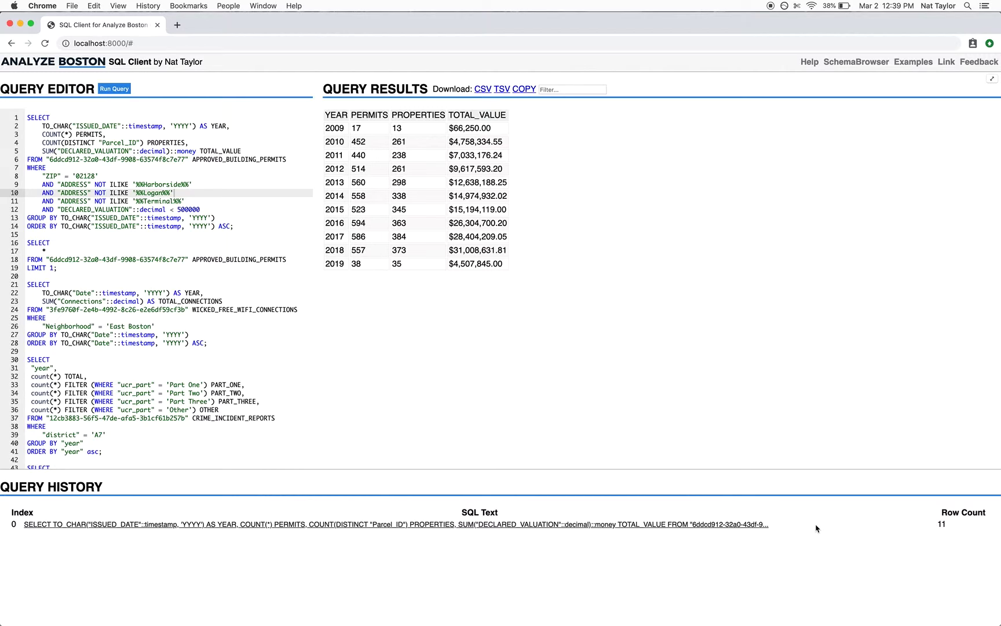
Run the LIMIT 1 approved building permits query and the East Boston WICKED_FREE_WIFI_CONNECTIONS query
click(237, 259)
key(super+Return)
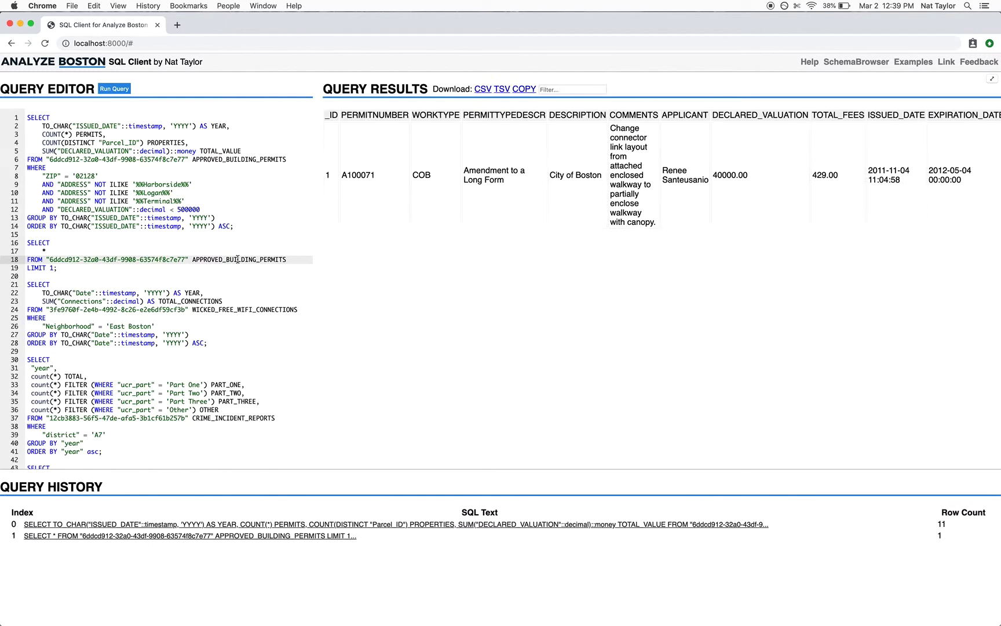
click(753, 525)
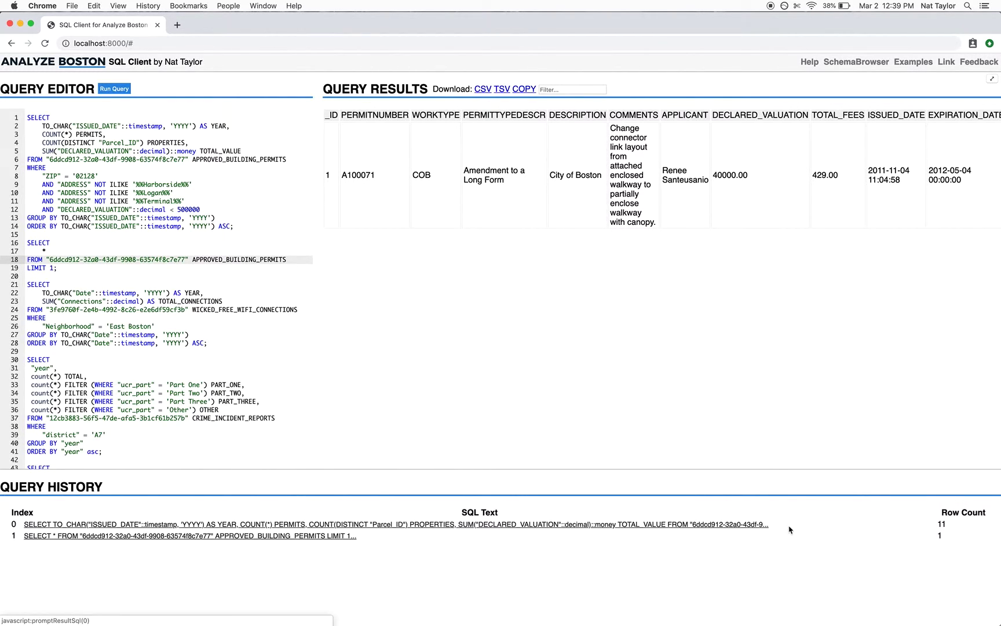
click(789, 535)
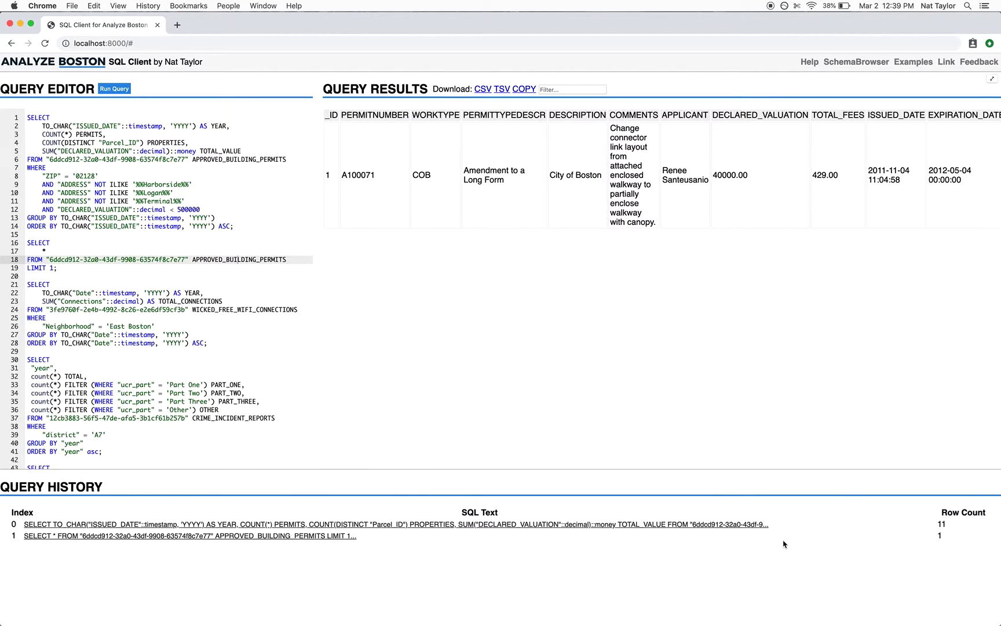
click(171, 310)
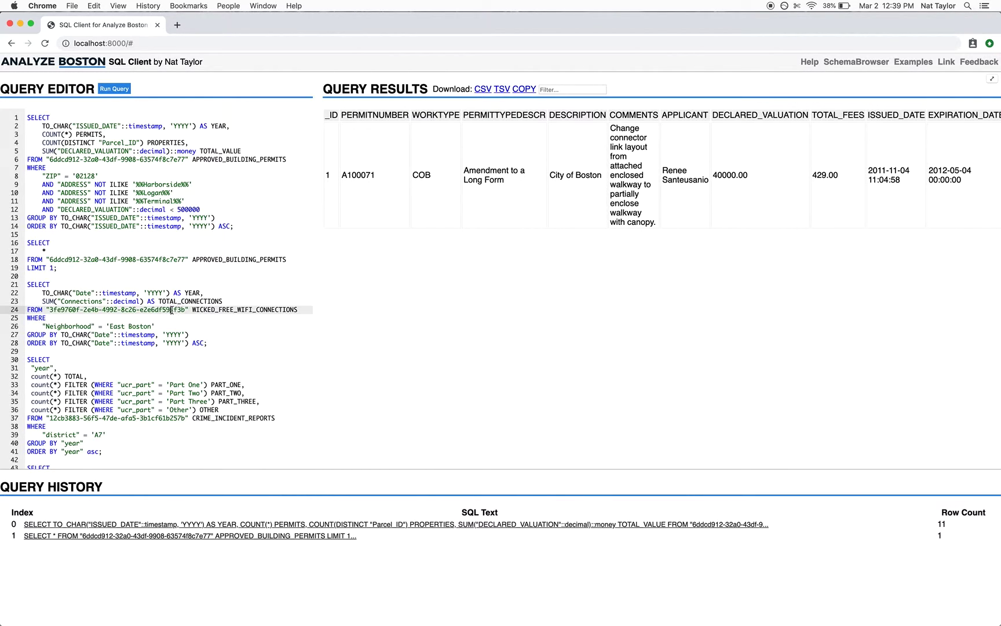
key(super+Return)
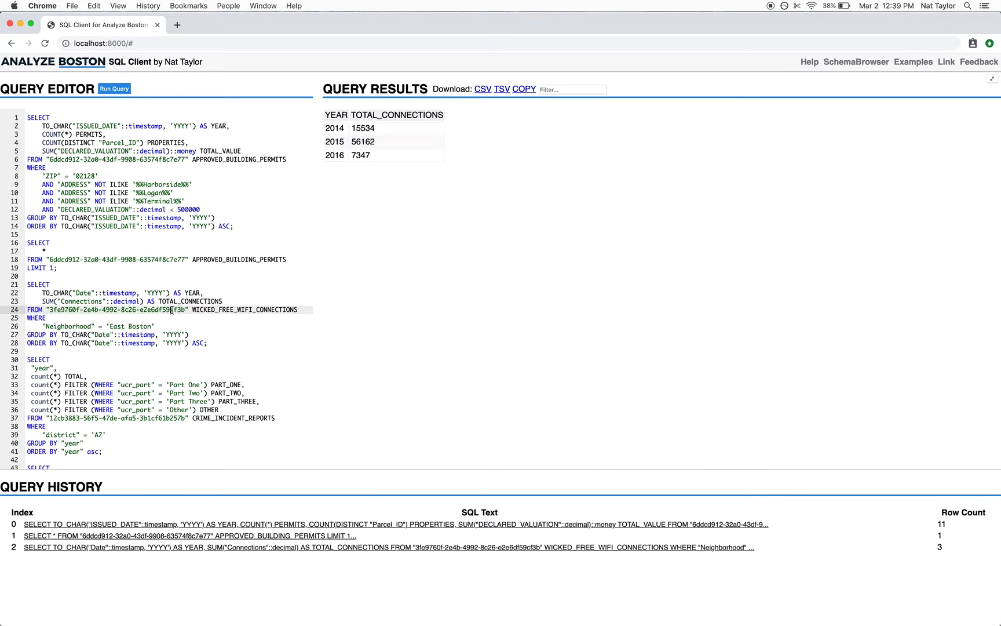
Restore the LIMIT 1 permit result from the query history, examine its columns in the expanded view and download it as CSV
click(195, 259)
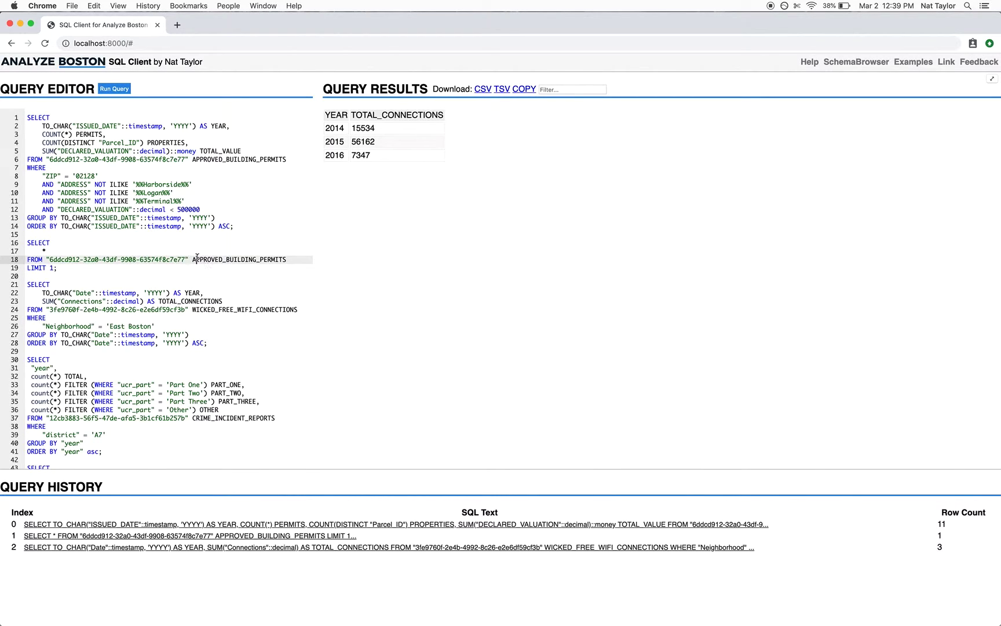
click(716, 534)
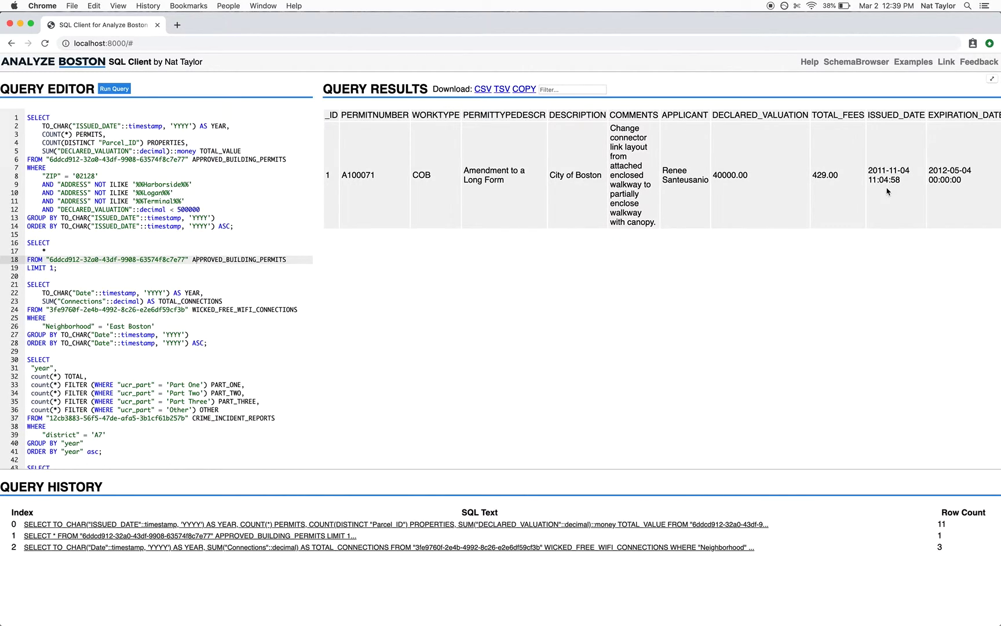
click(992, 80)
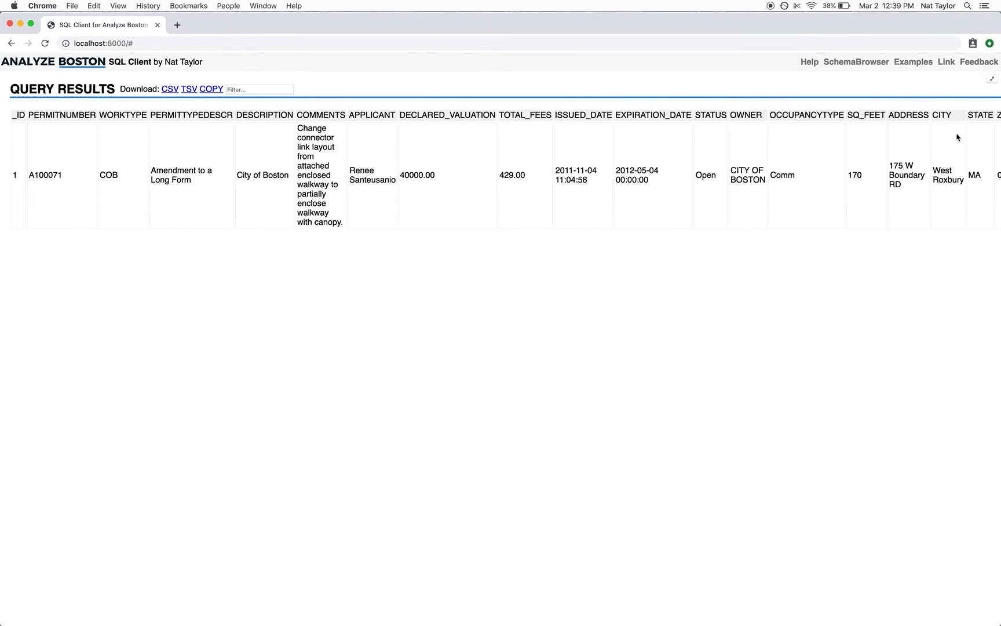
scroll(942, 166, right, 7)
scroll(942, 167, left, 7)
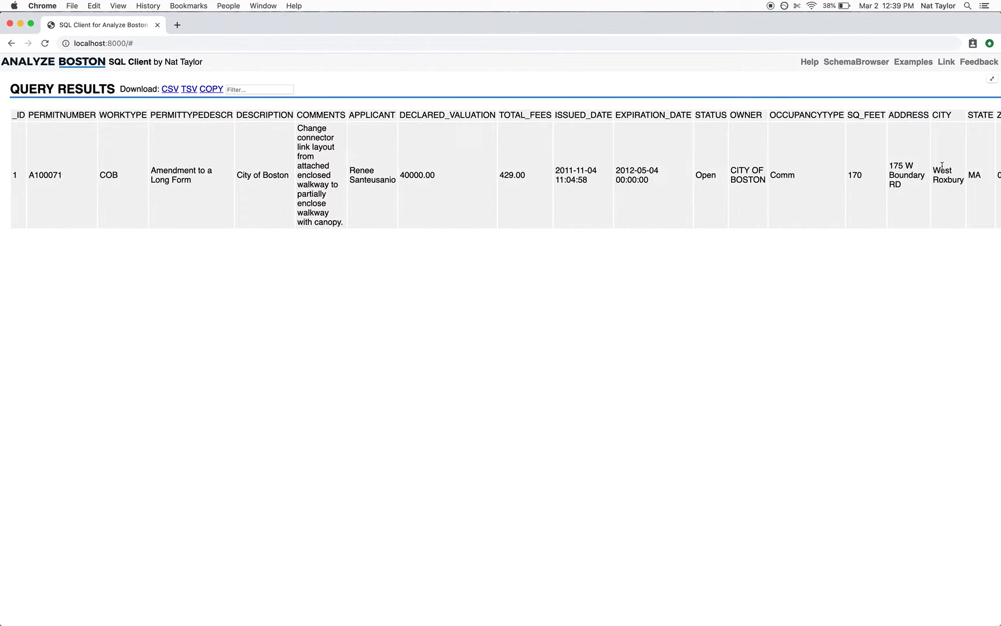
click(991, 79)
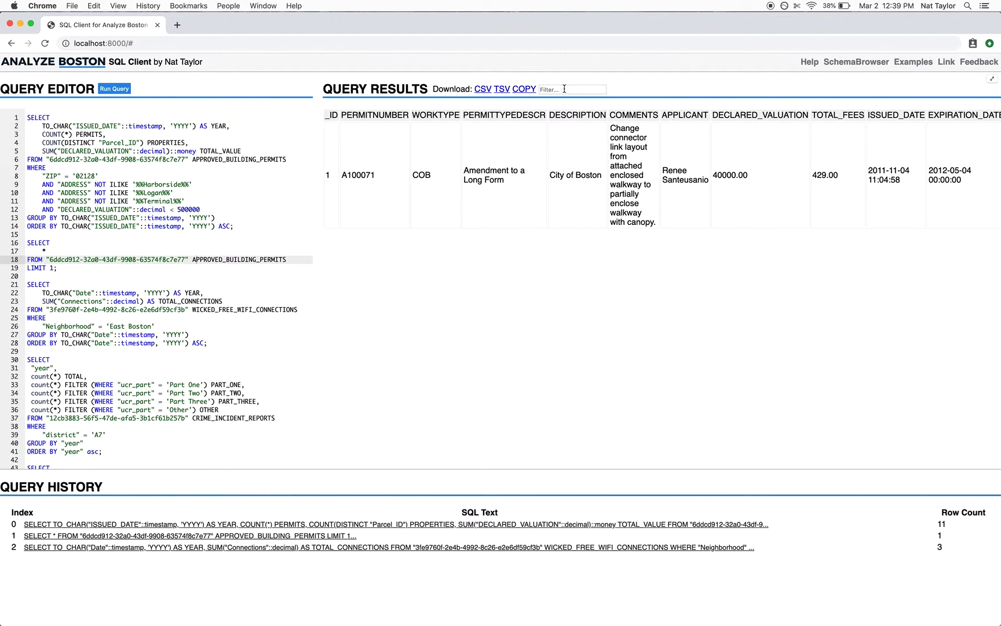
click(483, 89)
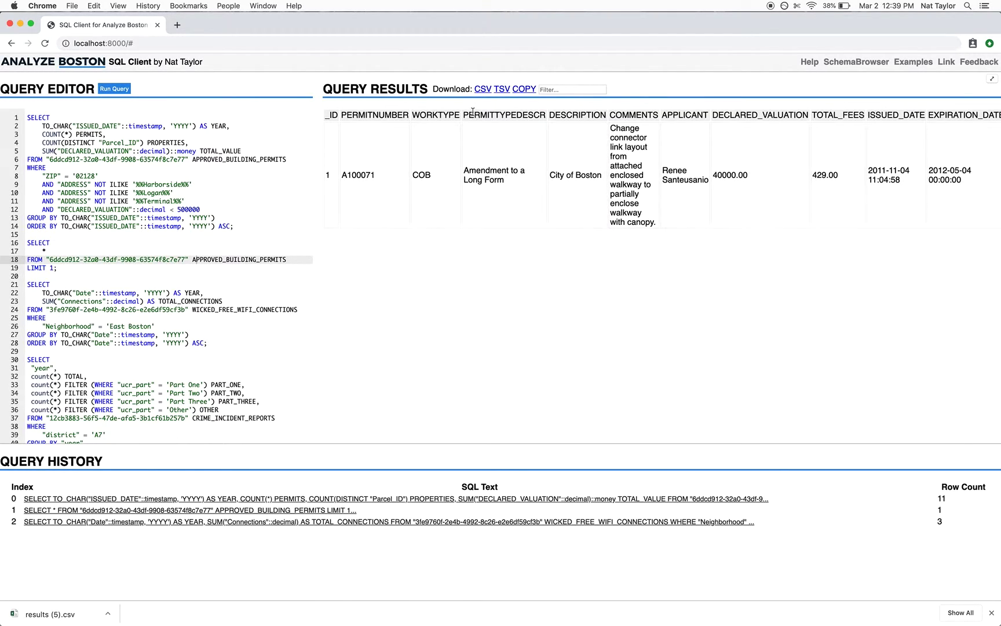
Set the limit of the approved building permits SELECT * query to 10 and run it
click(55, 269)
text(0)
key(super+Return)
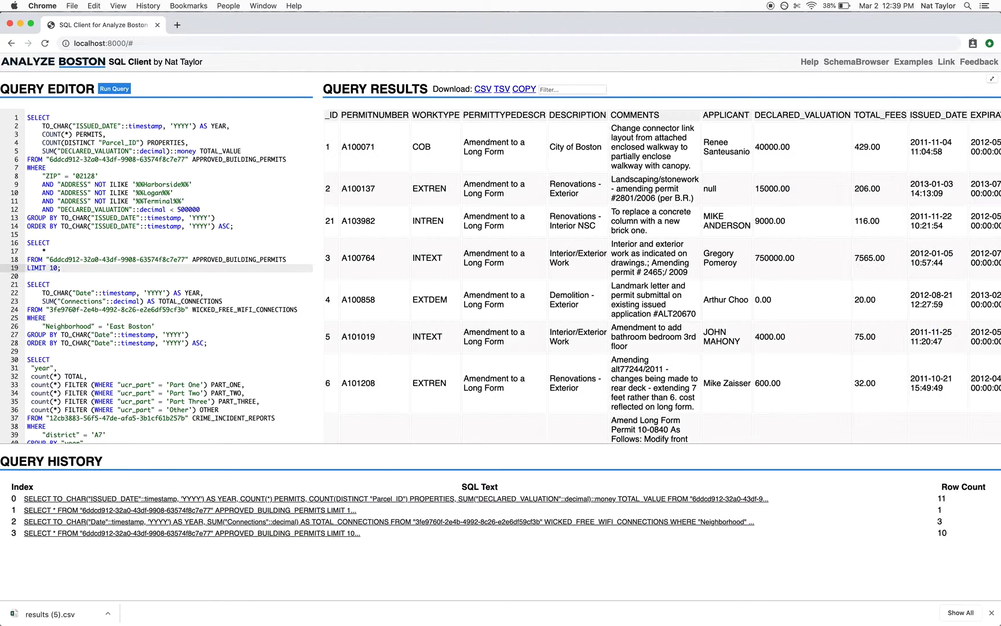
Filter the permit results by "City" and clear the filter
click(557, 90)
text(City)
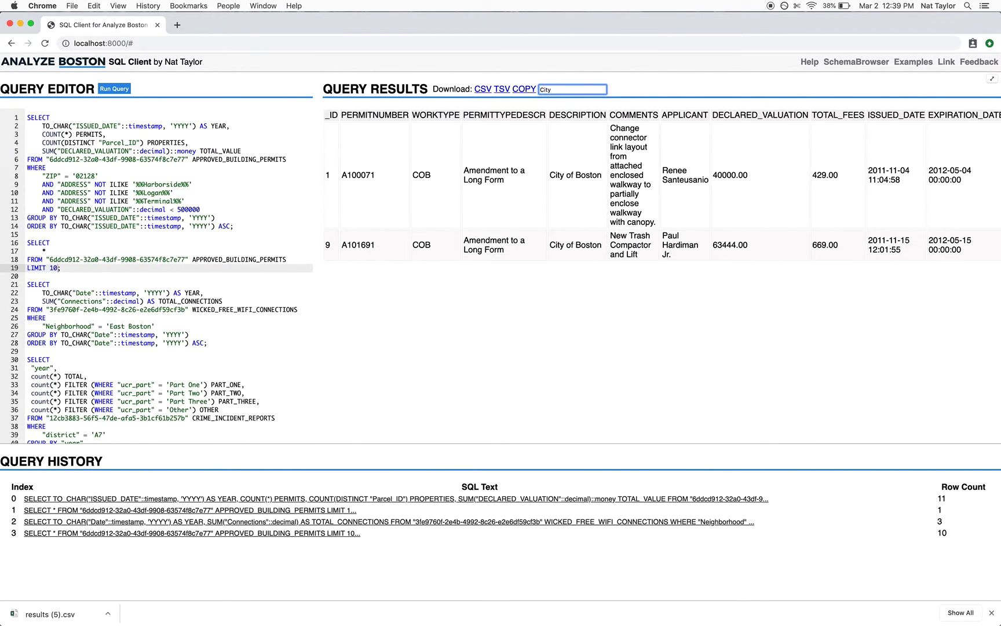
key(BackSpace)
click(567, 207)
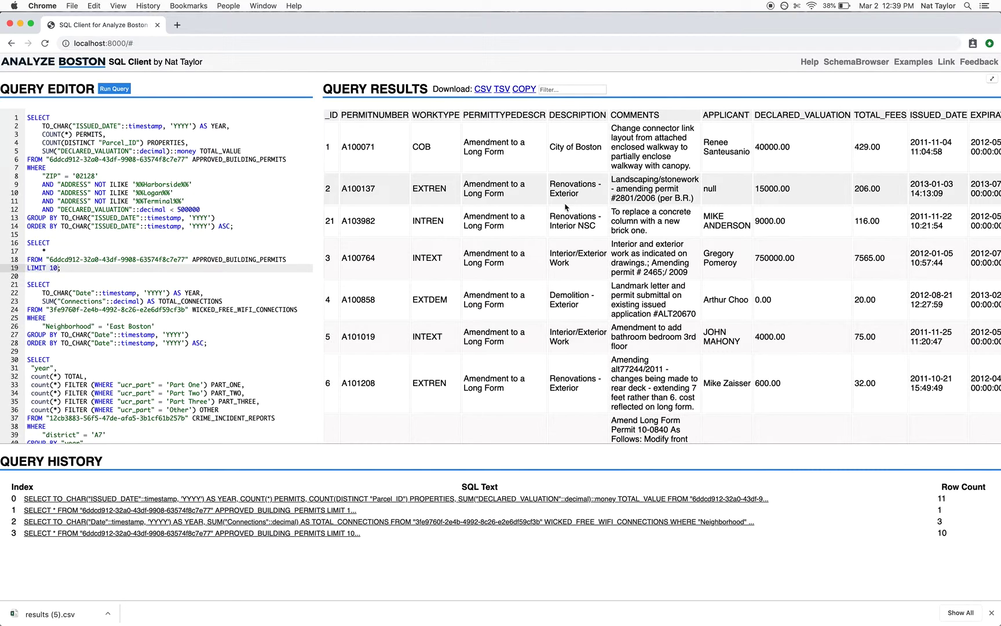
Insert two empty lines above the first query in the editor and place the cursor on line 1
click(206, 192)
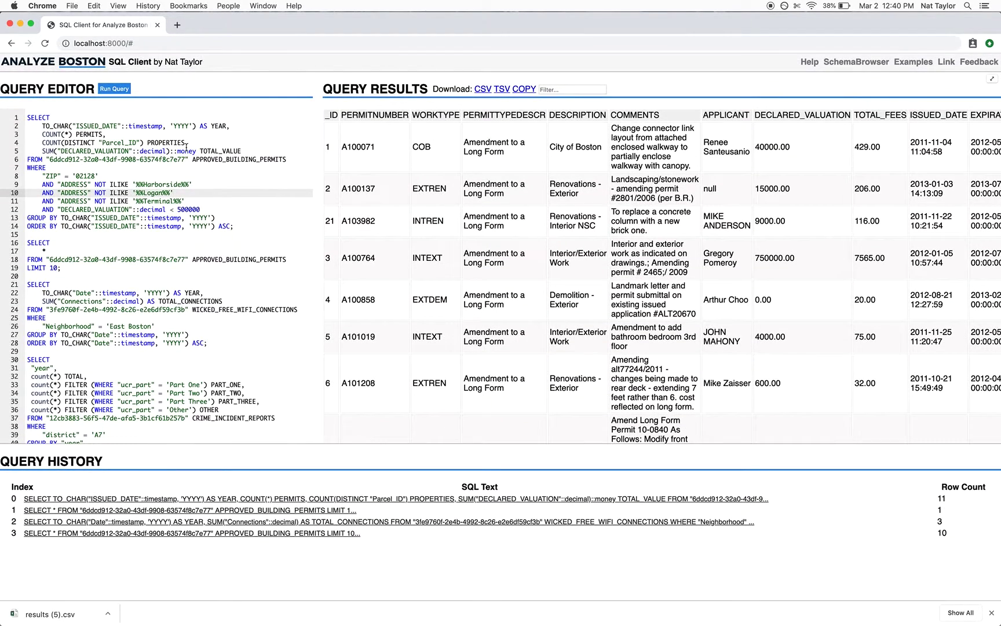
click(181, 110)
key(Return)
key(Return)
key(Up)
key(Up)
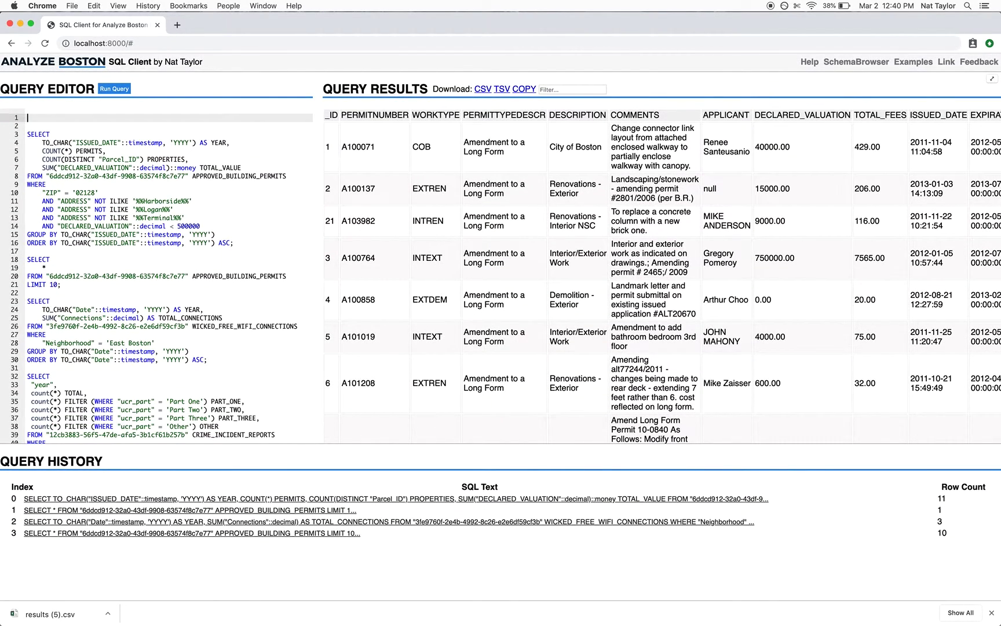
Start a new query above the others with SELECT on line 1, an empty line 2 and a semicolon on line 3
text(SELECT crime)
key(BackSpace)
key(BackSpace)
key(BackSpace)
key(Return)
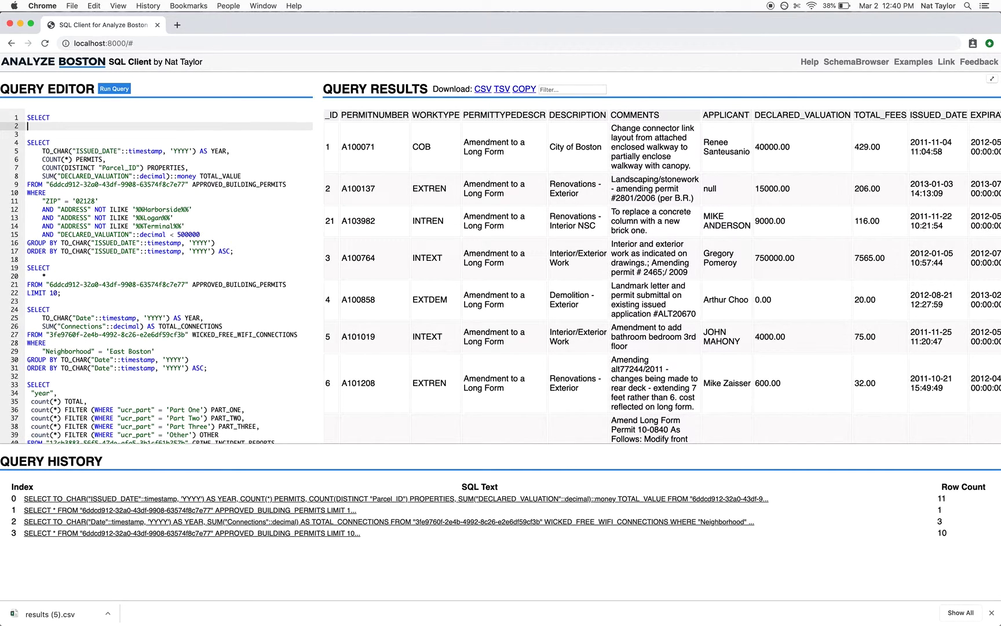
key(Return)
text(;)
key(Up)
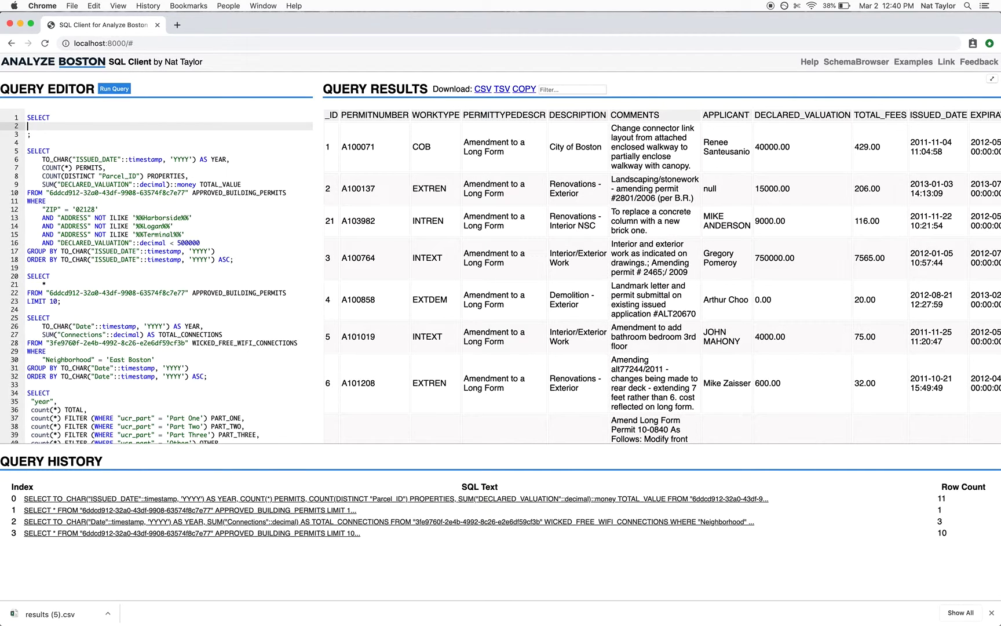
Complete the new query with a FROM clause on the autocompleted CRIME_INCIDENT_REPORTS table and a LIMIT 10 line
text(crime)
key(Return)
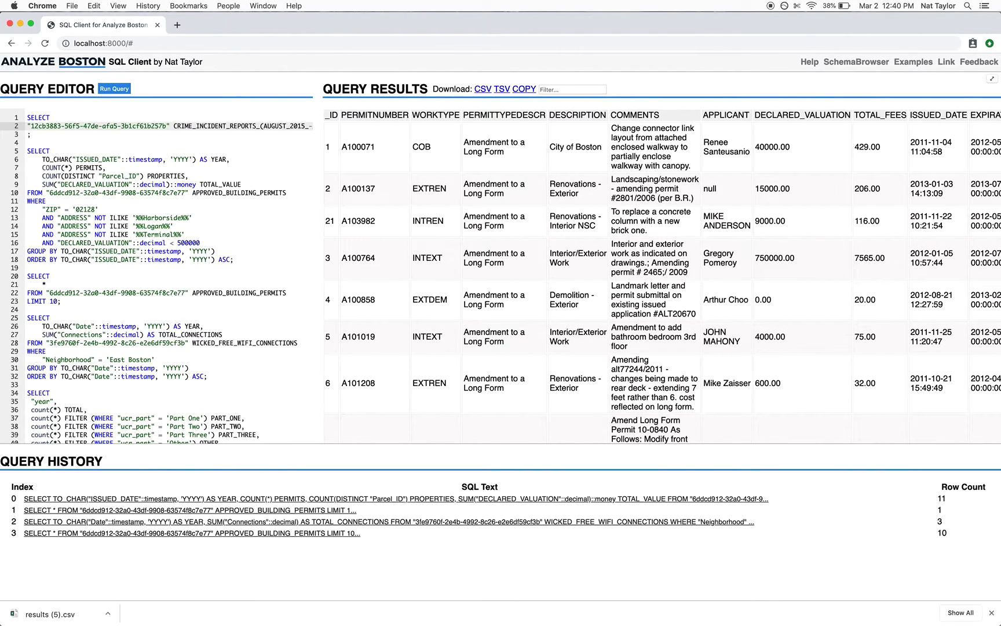
key(Home)
text(FROM)
key(Return)
text(LIMIT 10)
Add the autocompleted column "incident_number"::text below SELECT in the crime query and run the query
key(Up)
key(Up)
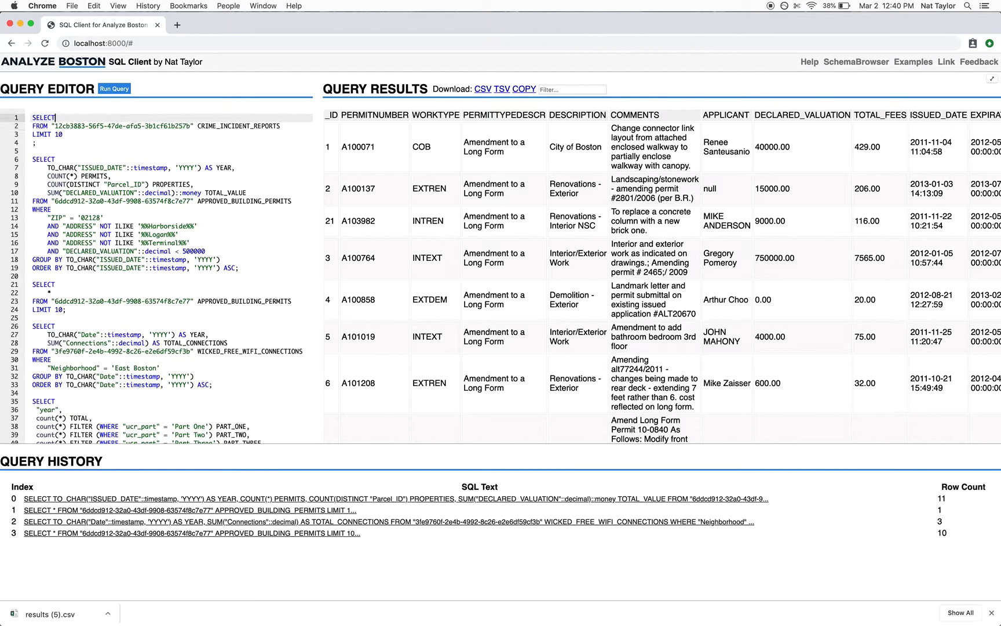
key(Return)
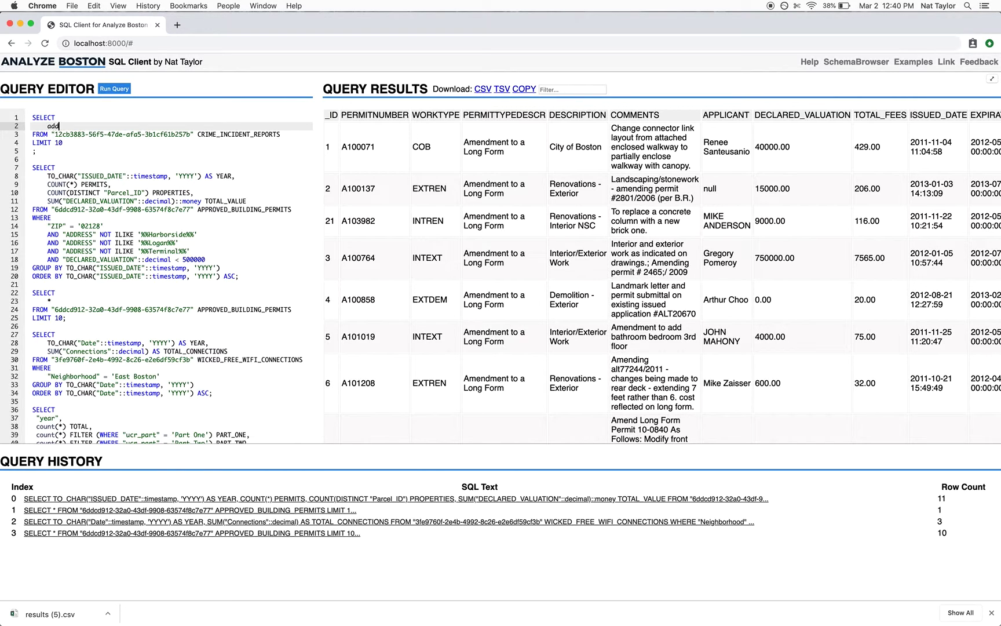
text(a)
text(d)
text(ad)
key(BackSpace)
key(BackSpace)
key(ctrl+space)
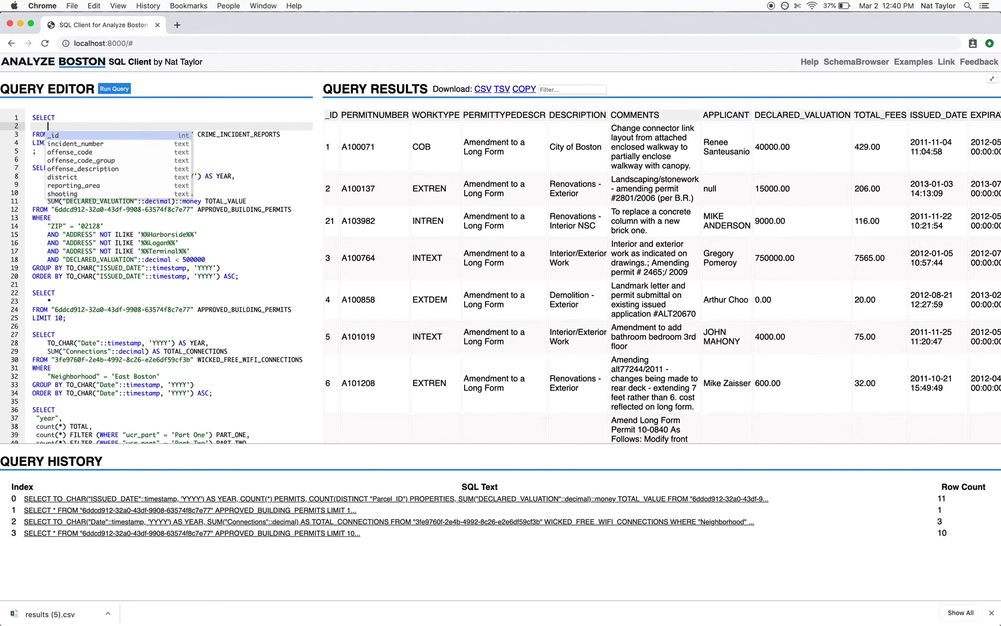
key(Down)
key(Return)
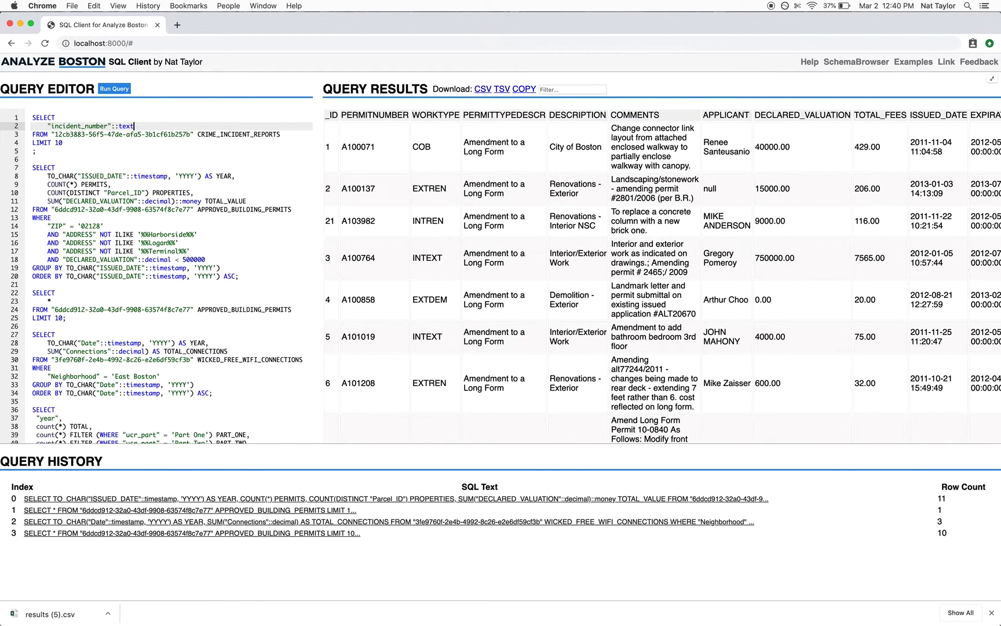
key(super+Return)
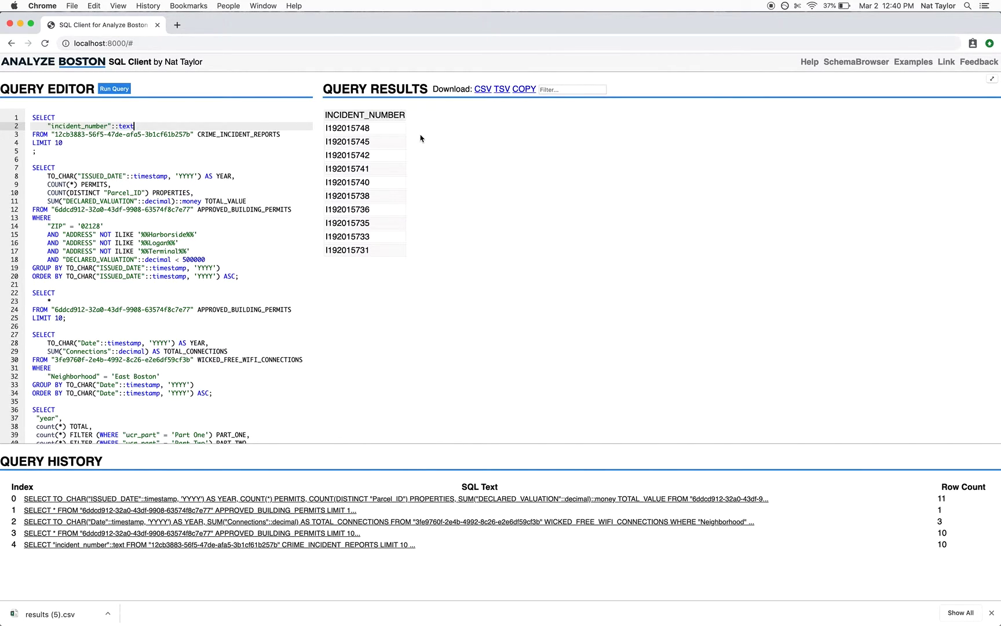
Insert two empty lines above the crime query and place the cursor on line 1
click(297, 110)
key(Return)
key(Return)
key(Up)
key(Up)
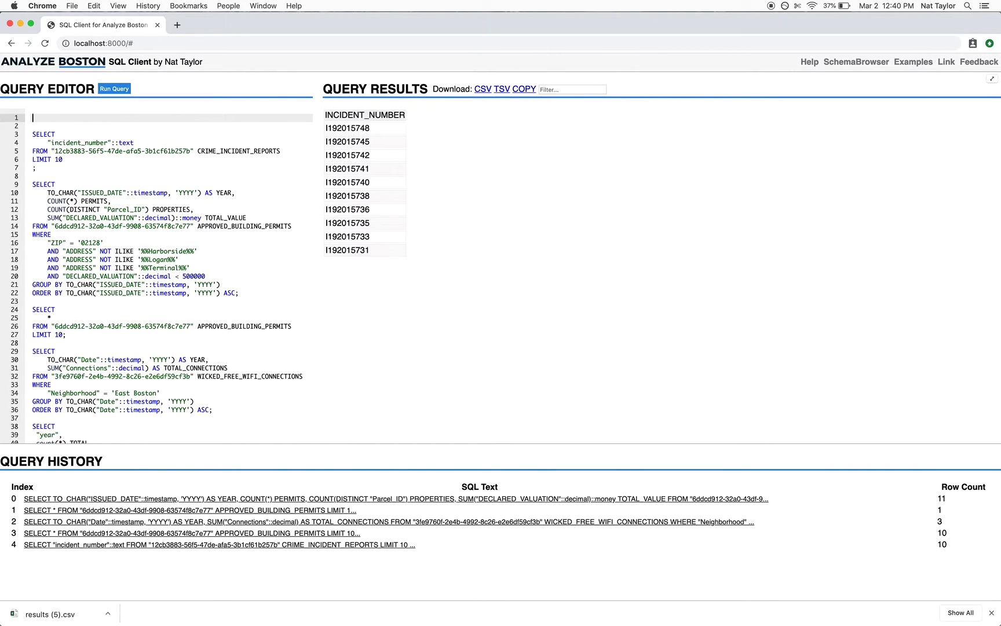
Insert the "ProjectName" field of Boston Jobs Policy Compliance Reports from the schema browser, return to the editor and delete the inserted text
click(868, 64)
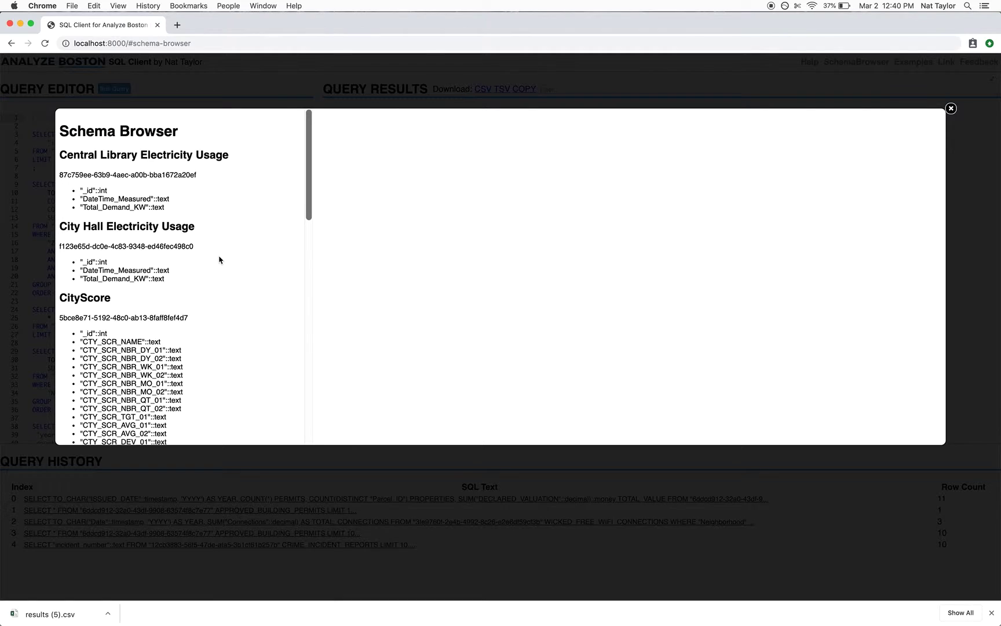
scroll(180, 302, down, 15)
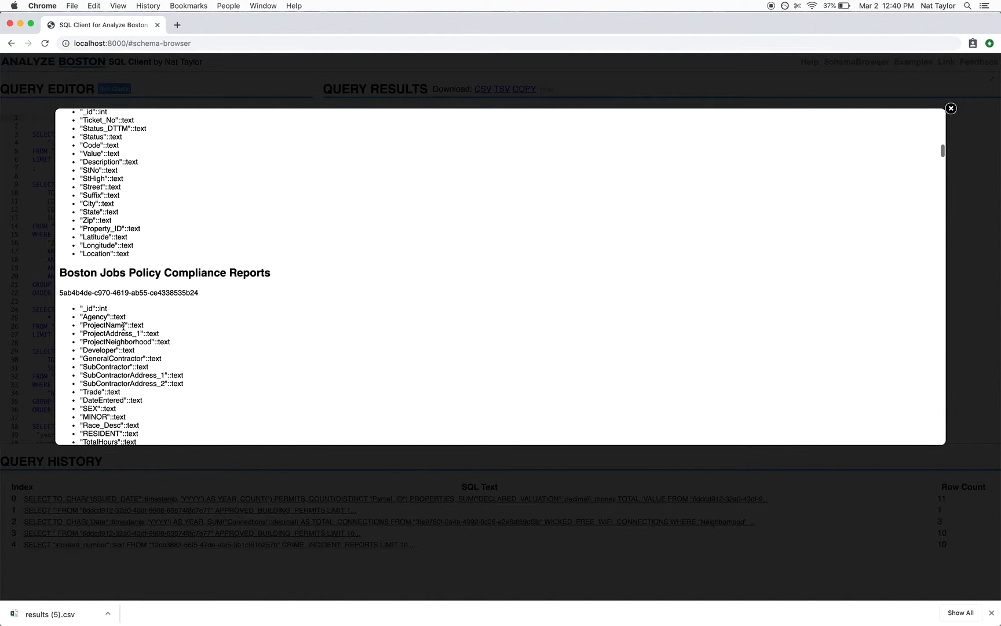
double_click(121, 326)
click(950, 109)
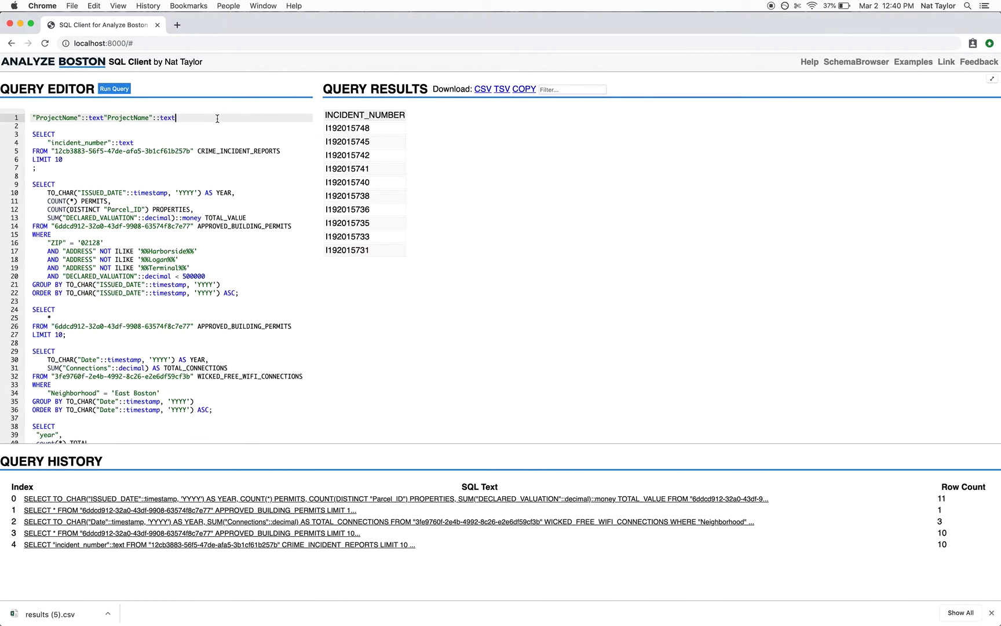
key(super+shift+Left)
key(BackSpace)
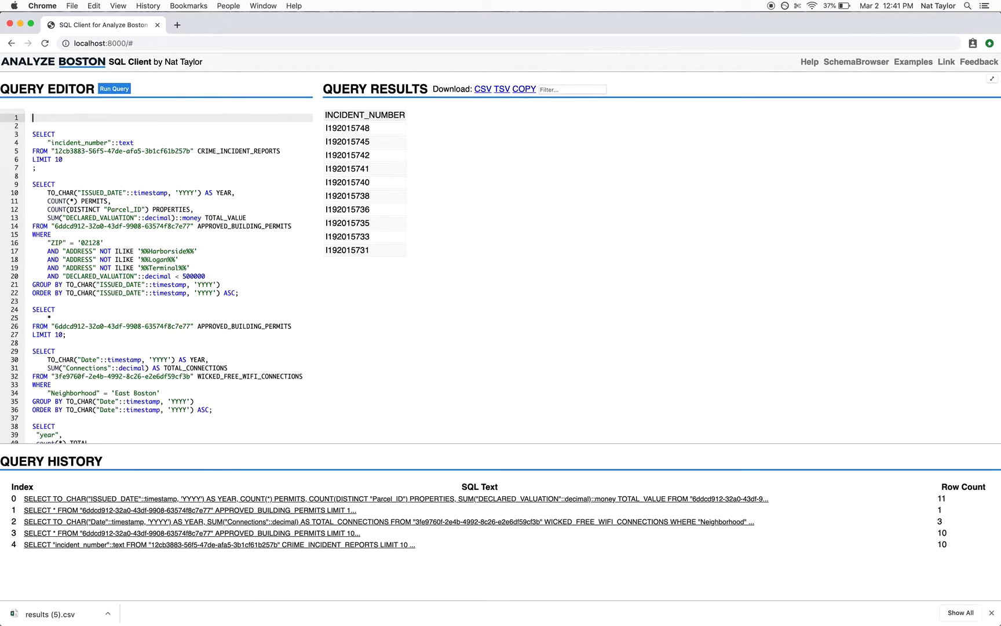
Replace the editor contents with only the first example query, the yearly permits query for ZIP 02128, and close the examples
click(911, 63)
click(361, 217)
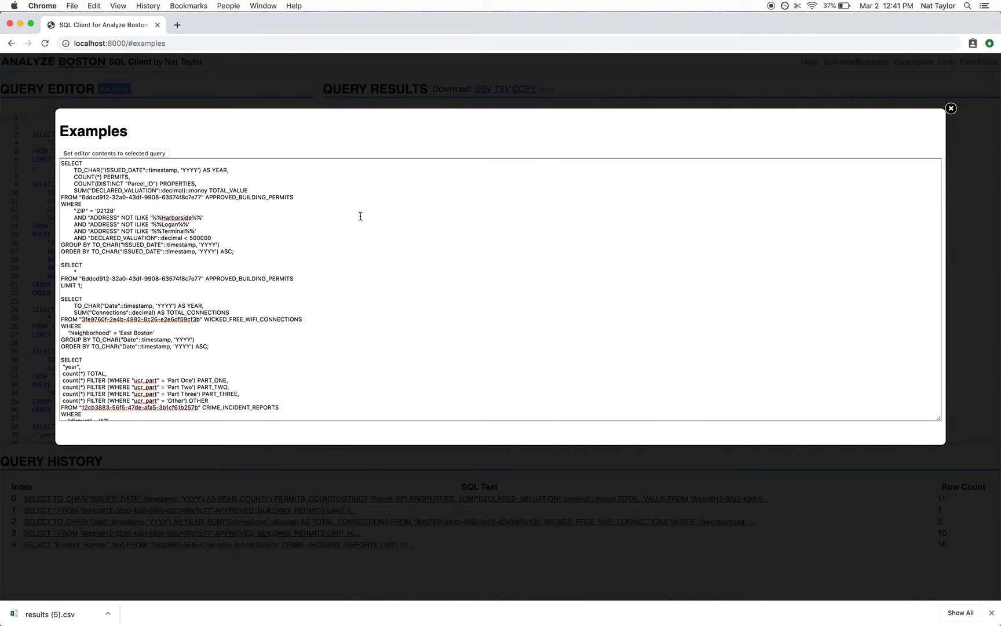
drag(253, 251, 62, 163)
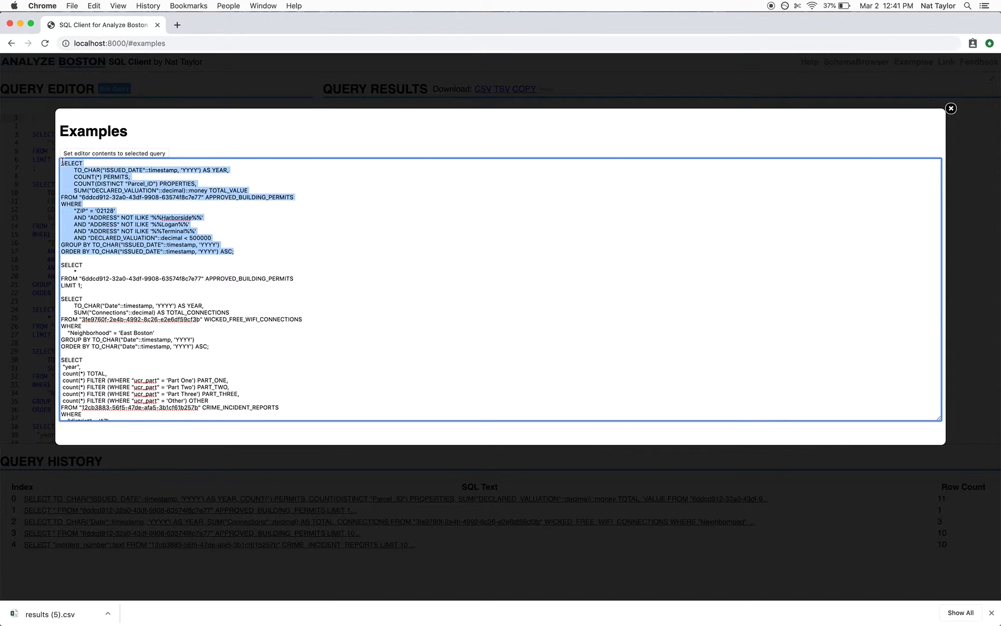
click(95, 153)
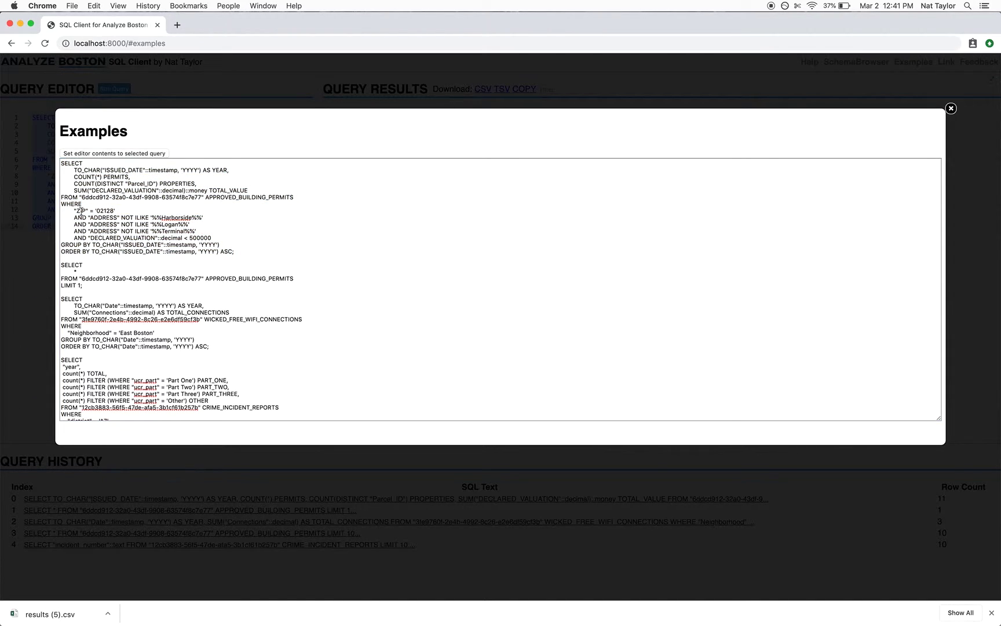
click(798, 194)
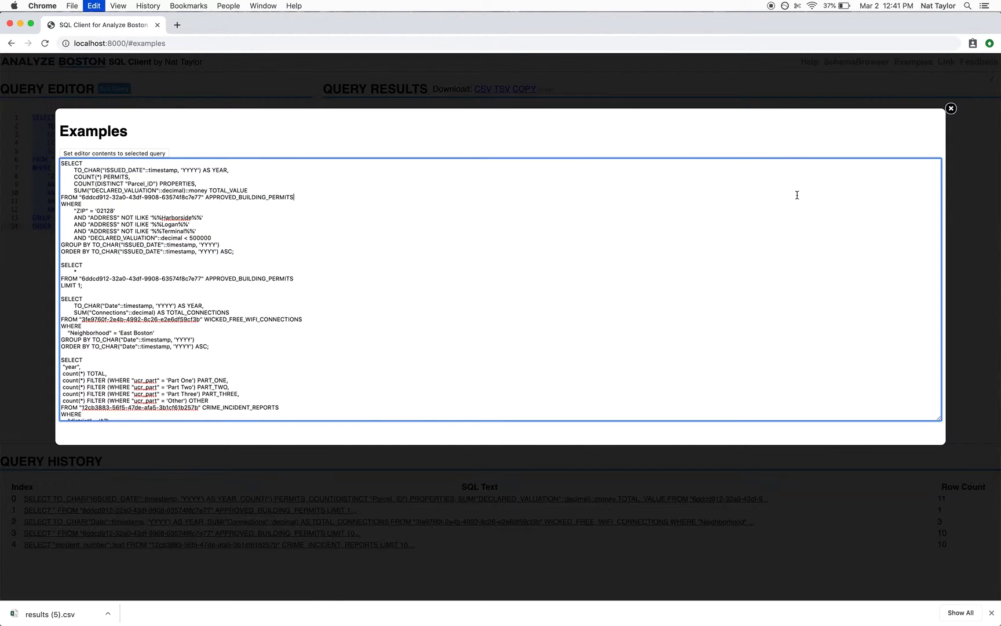
key(super+a)
click(951, 108)
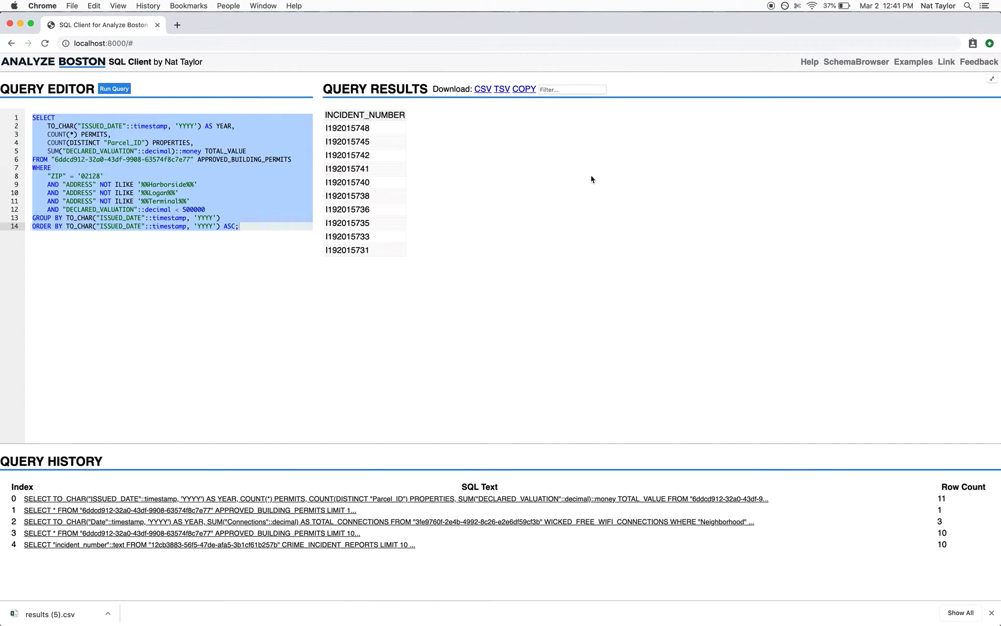
Set the editor contents to the full set of example queries and place the cursor in the first query
click(903, 63)
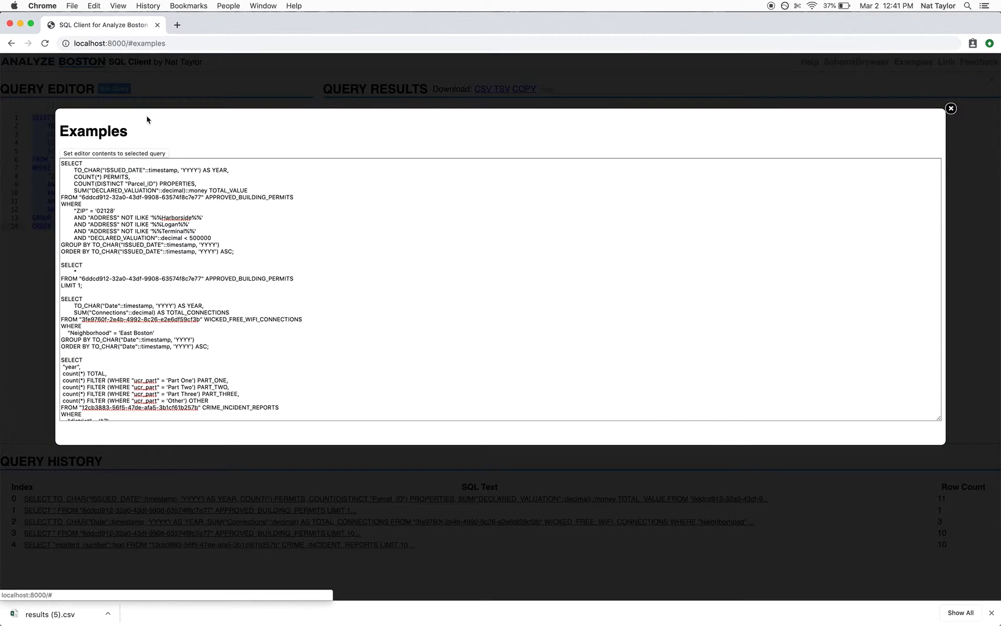
click(136, 154)
click(129, 174)
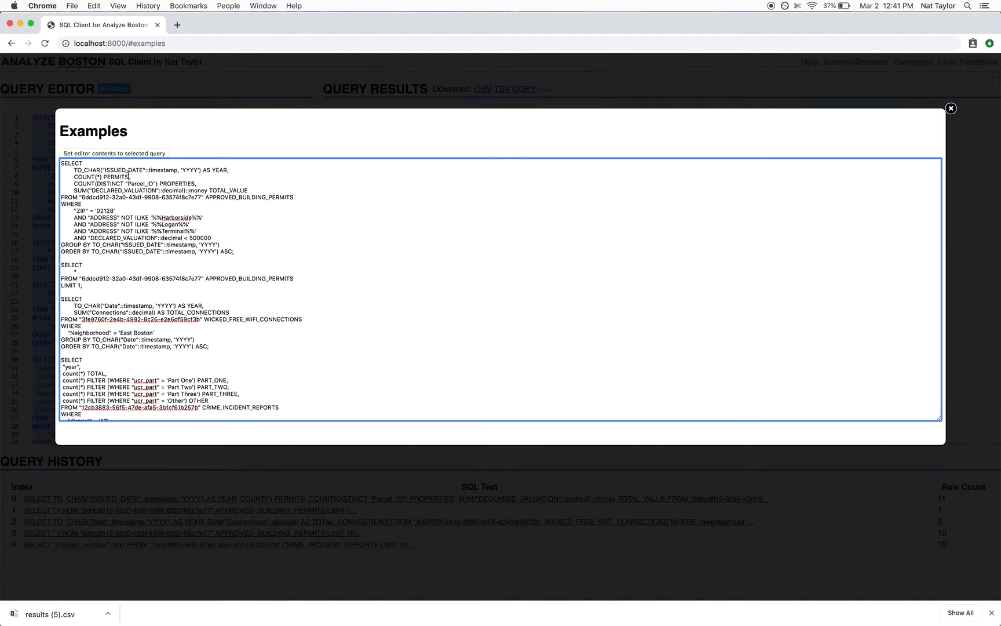
click(33, 179)
click(249, 214)
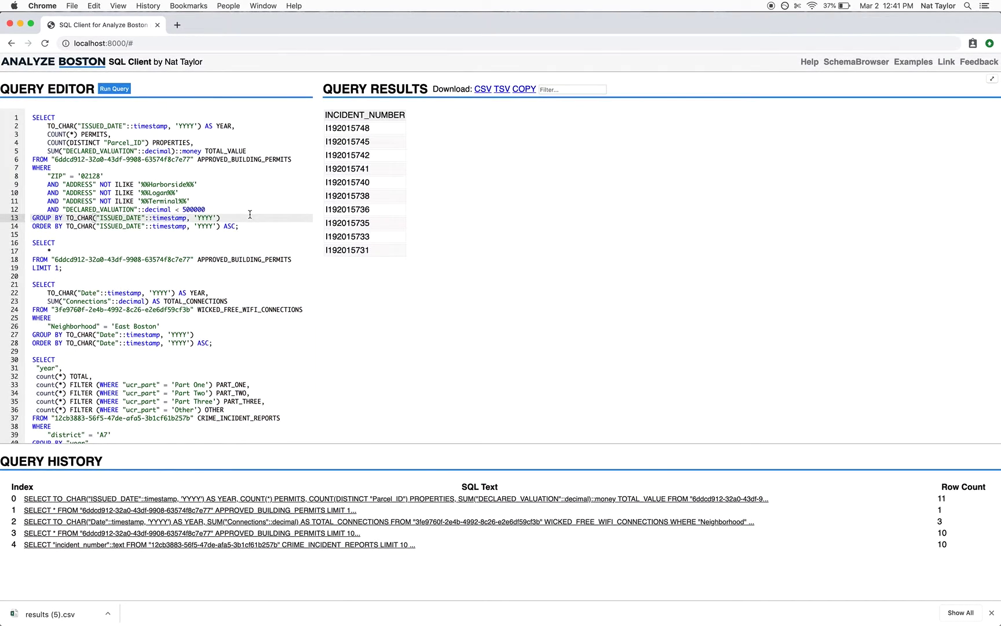
scroll(250, 214, down, 10)
scroll(249, 215, up, 10)
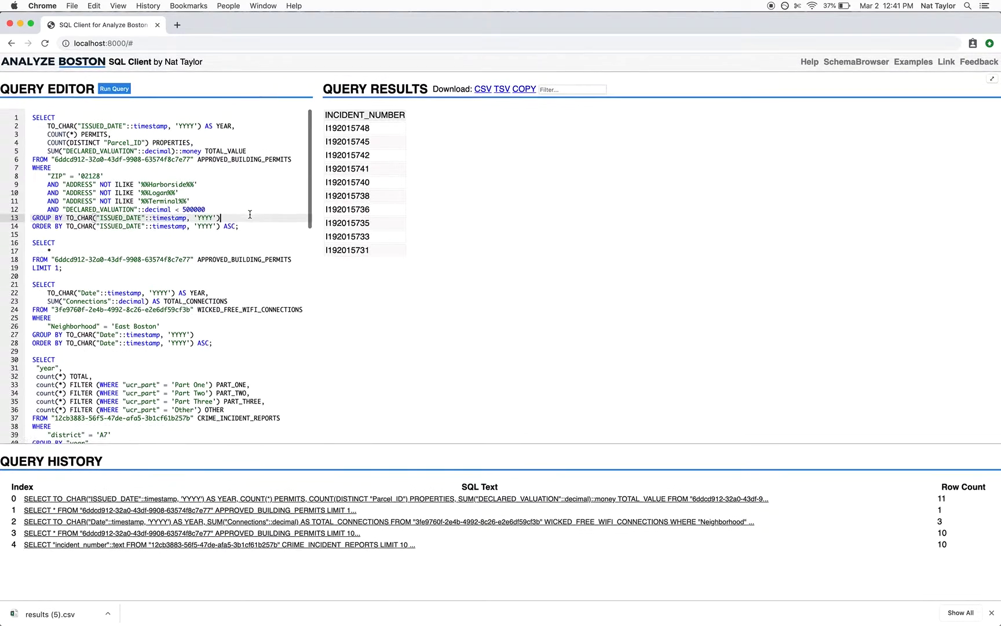
Generate the sharable link for the yearly permits query and copy the whole link
click(945, 62)
click(623, 179)
key(super+a)
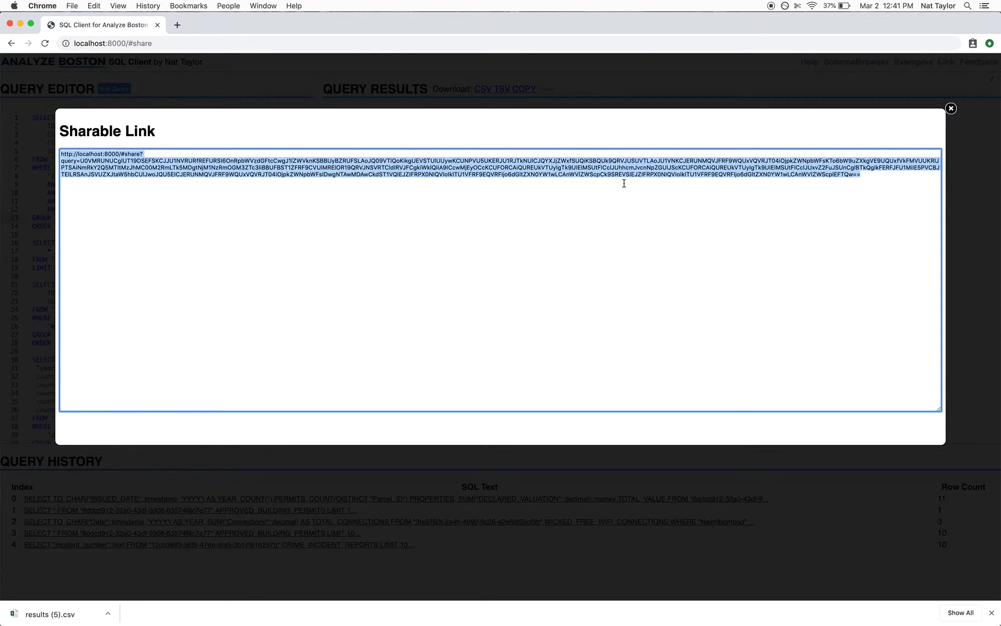
key(super+c)
Open the copied link in a new browser tab to check the shared query, then close that tab and the link dialog
key(super+t)
key(super+v)
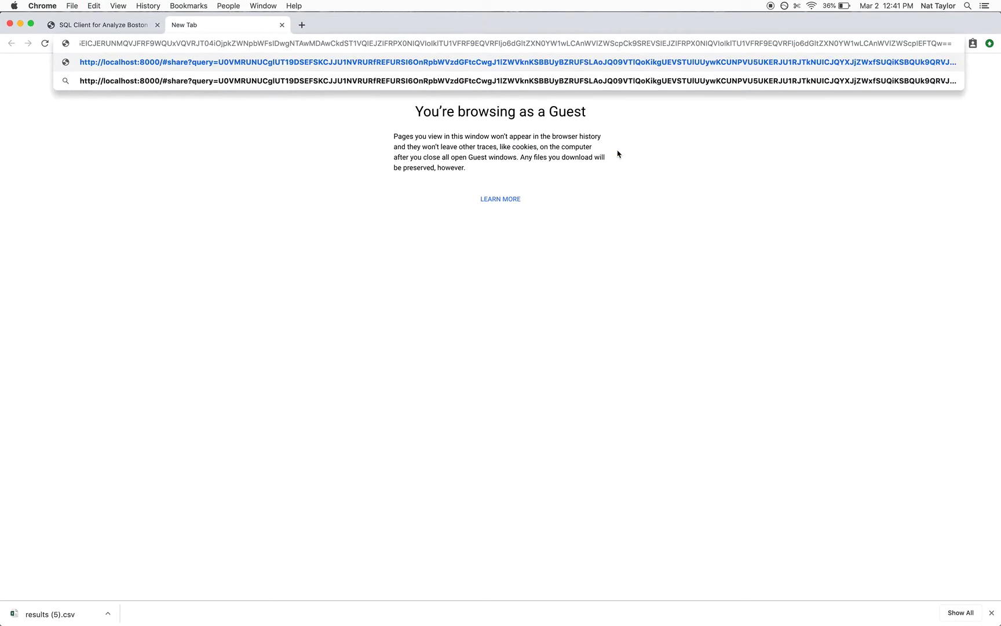
key(Return)
click(261, 207)
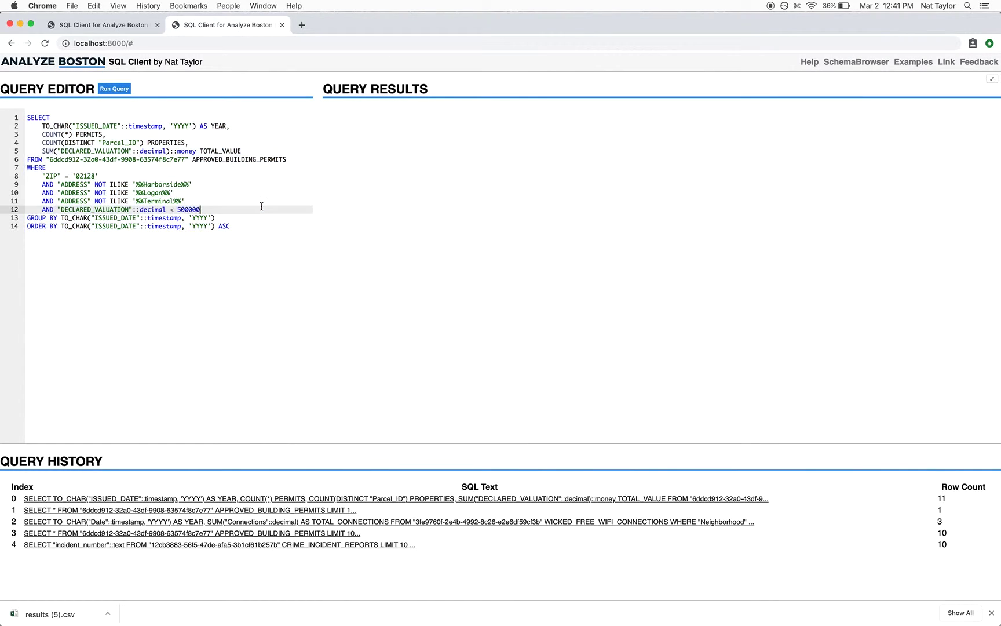
key(super+w)
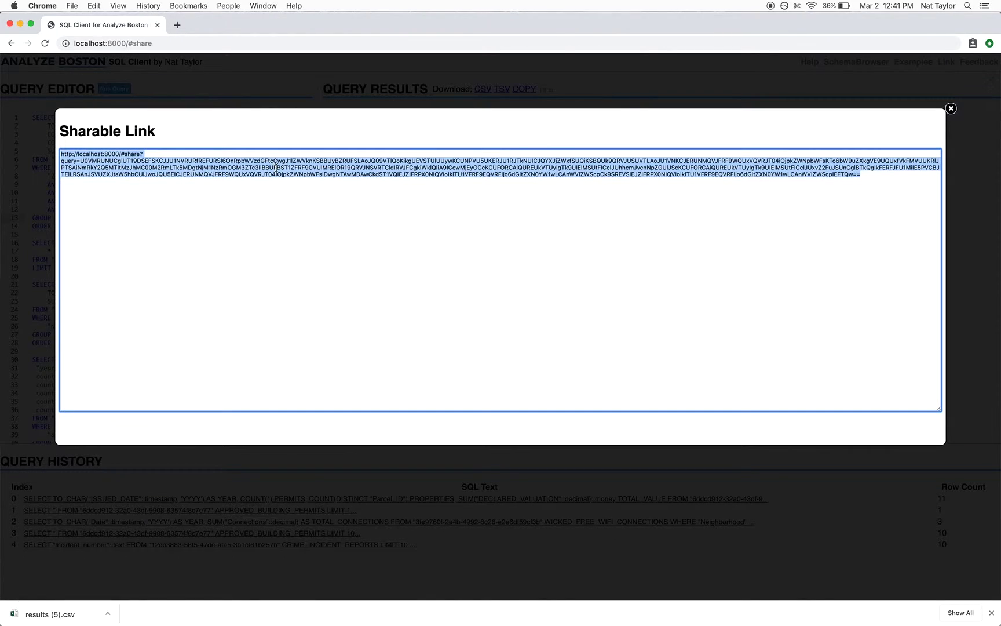
click(951, 109)
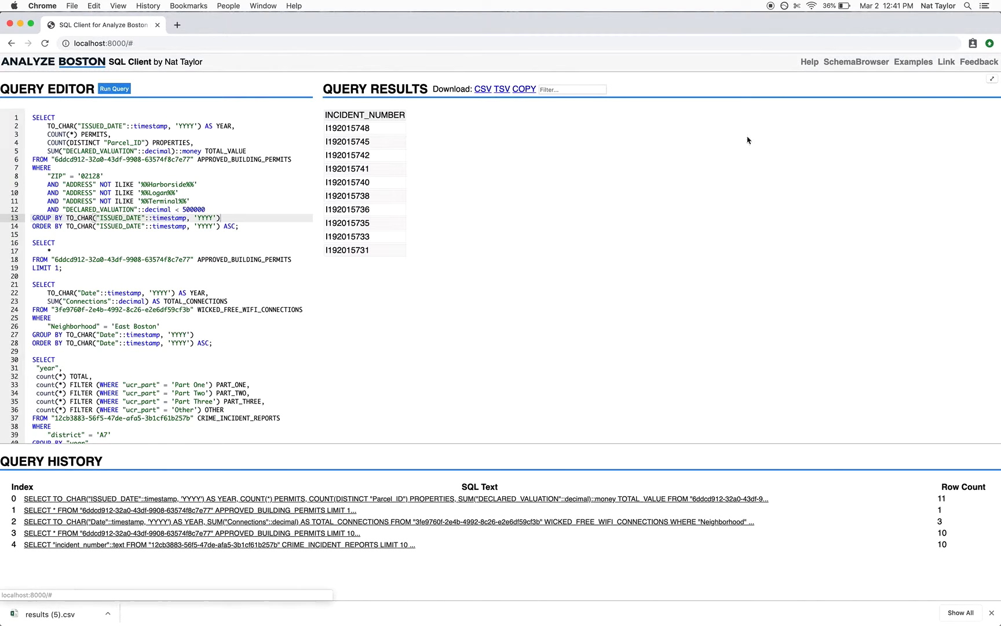
click(240, 270)
scroll(239, 270, down, 10)
scroll(239, 270, up, 10)
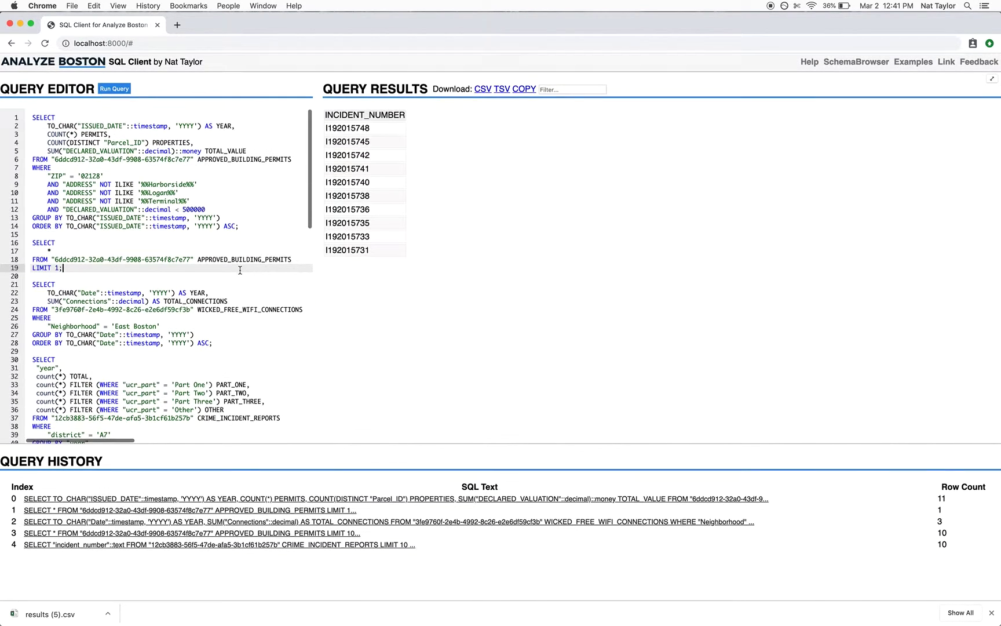
Reload the page, read the Welcome help from the User Guide through the Common Workflow section, and close it
key(super+r)
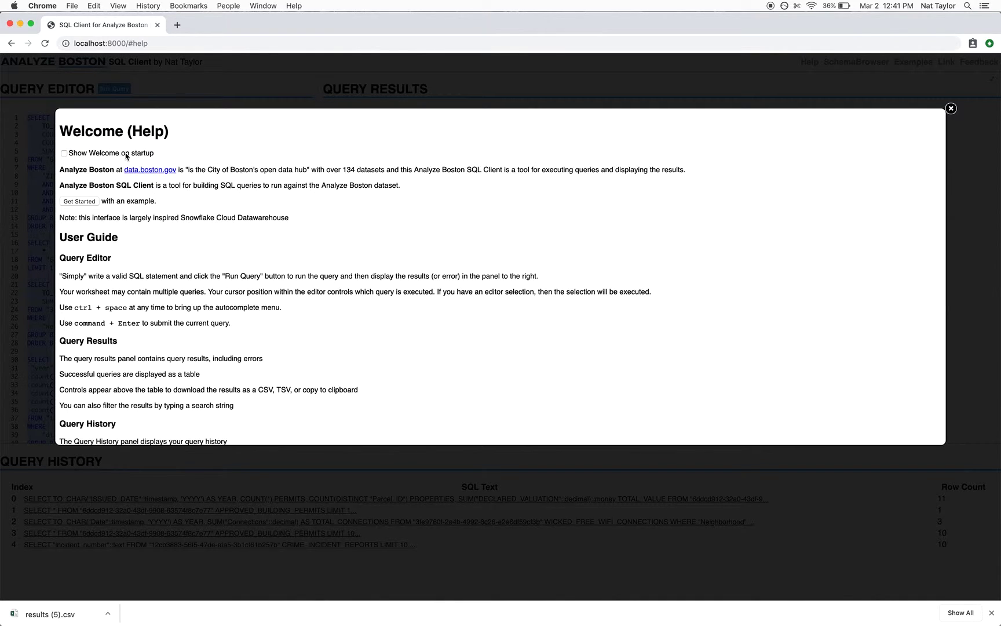
scroll(201, 197, down, 4)
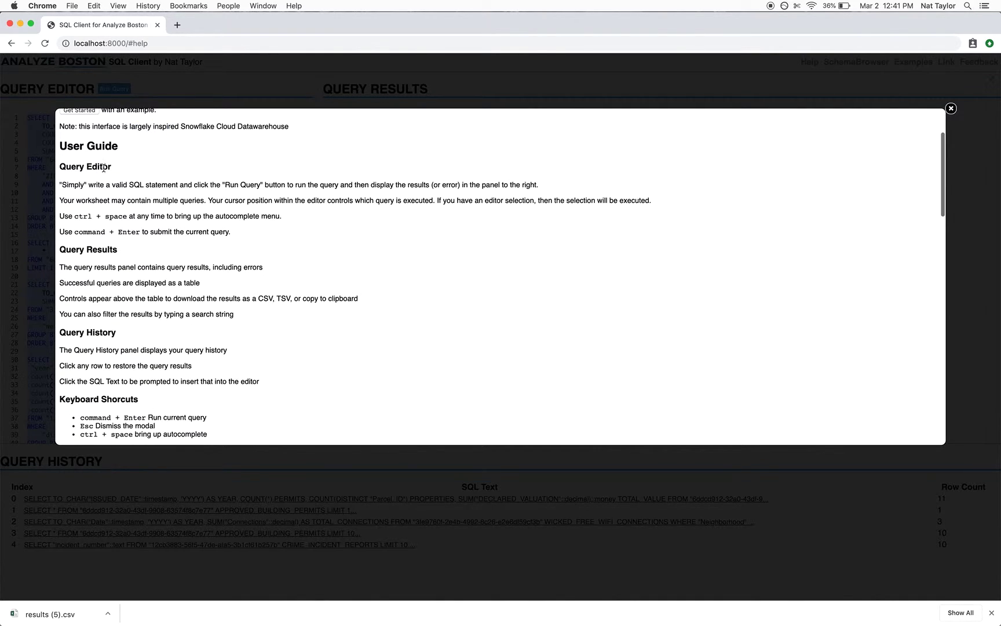
scroll(119, 197, down, 2)
scroll(120, 201, down, 15)
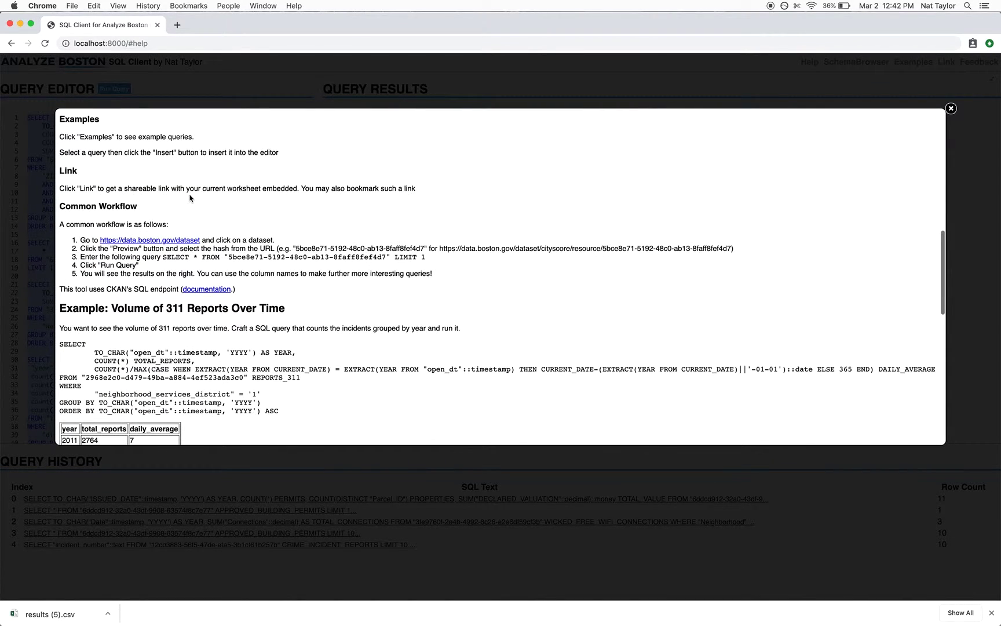
click(950, 109)
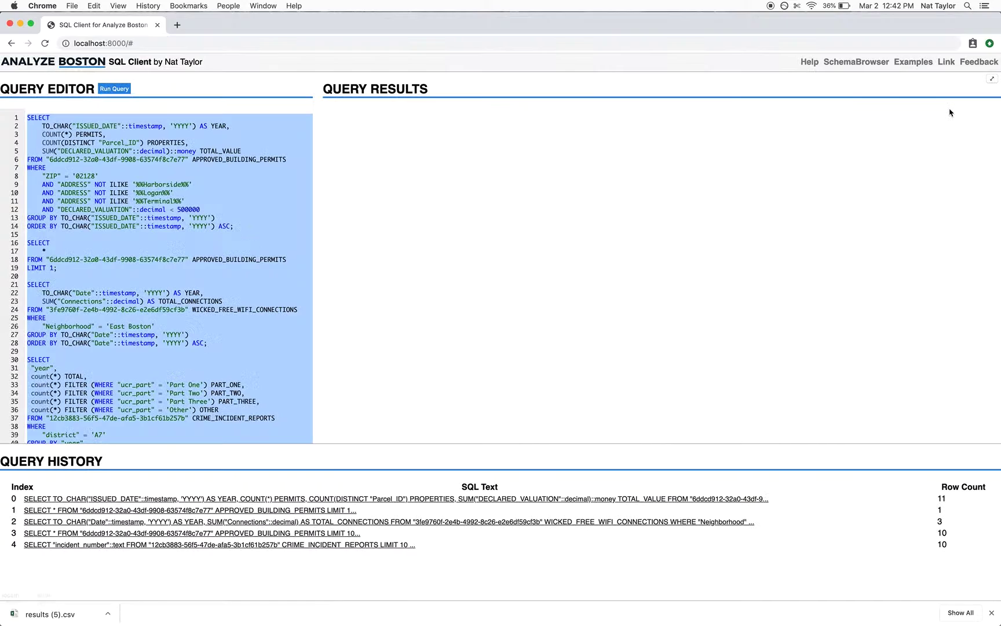
Clear the editor selection and place the cursor on the FROM line of the SELECT * permits query
click(256, 220)
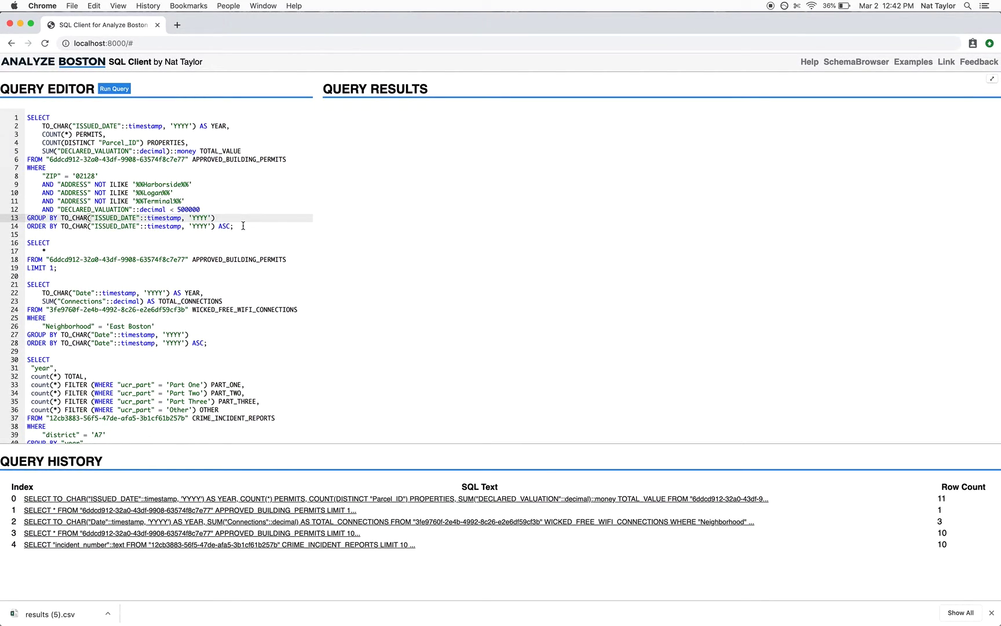
click(233, 261)
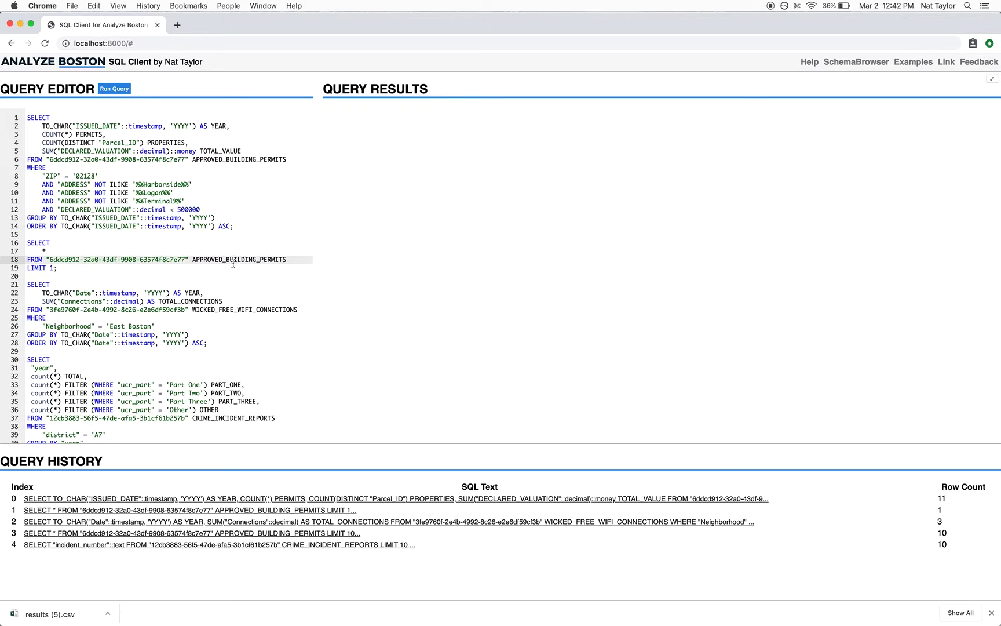